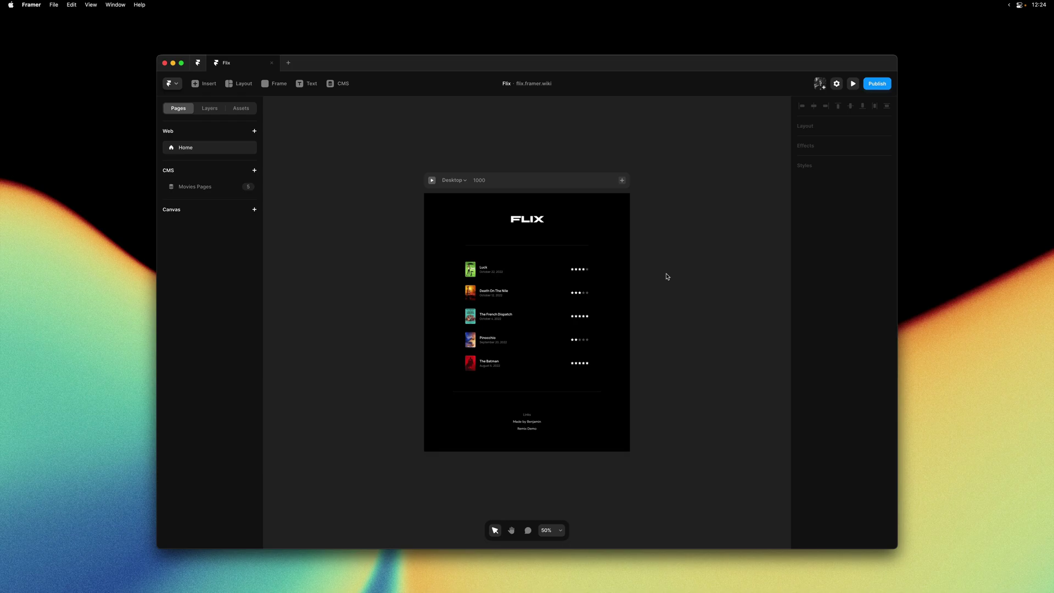
- Zoom in, select the Luck movie row, and open the Movies CMS collection
left_click(526, 282)
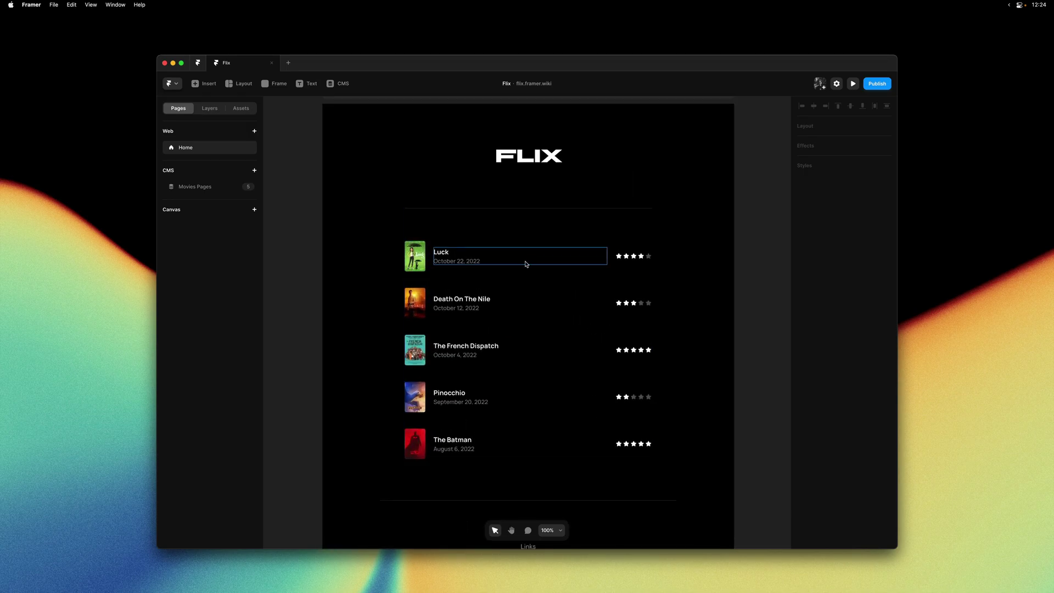
left_click(524, 272)
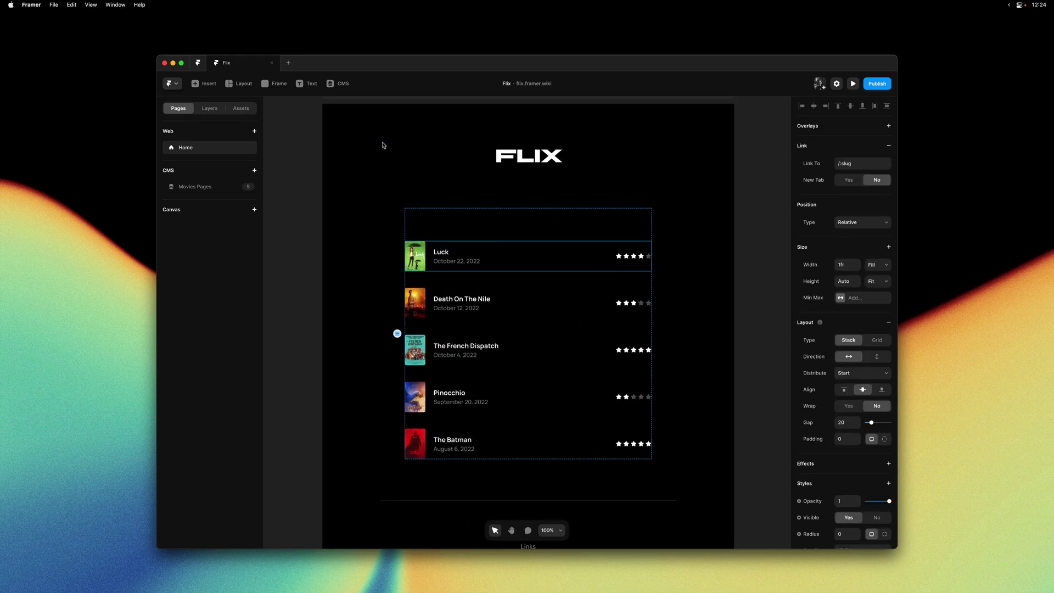
left_click(347, 90)
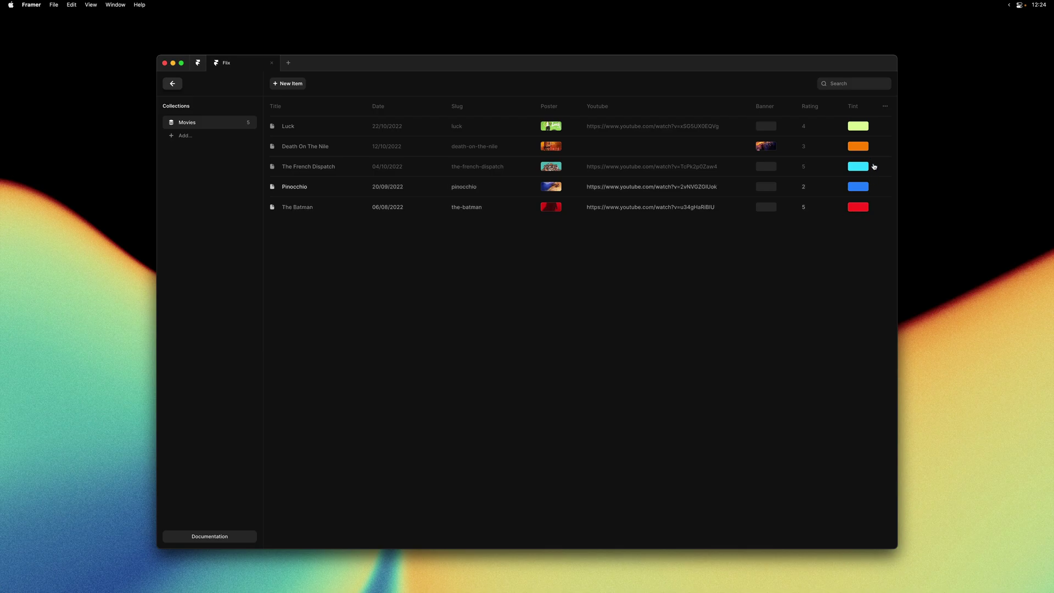
- Open Edit Fields from the Movies table's column options to view its fields
left_click(886, 107)
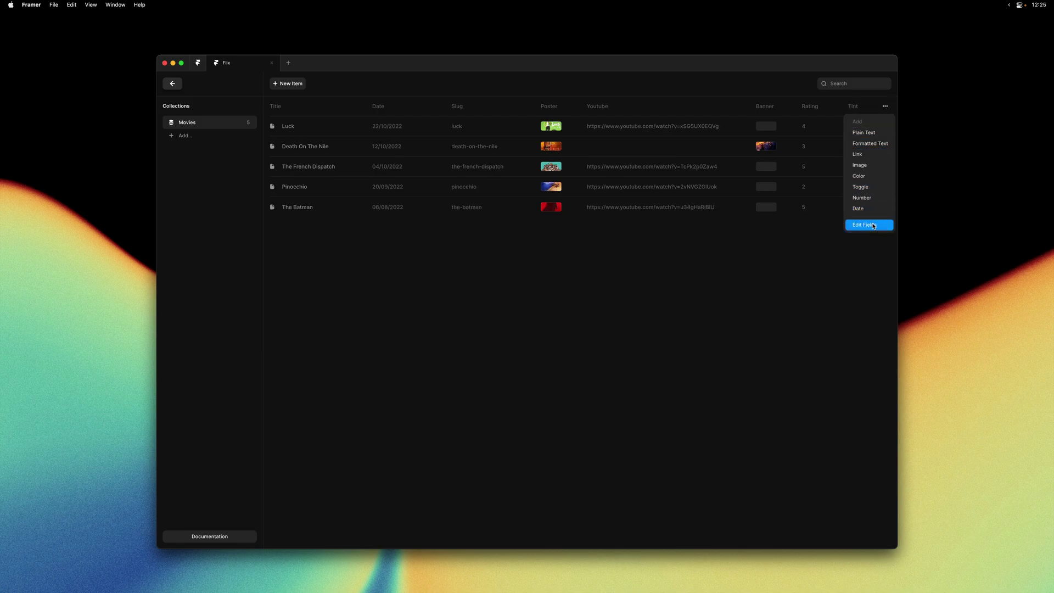
left_click(874, 226)
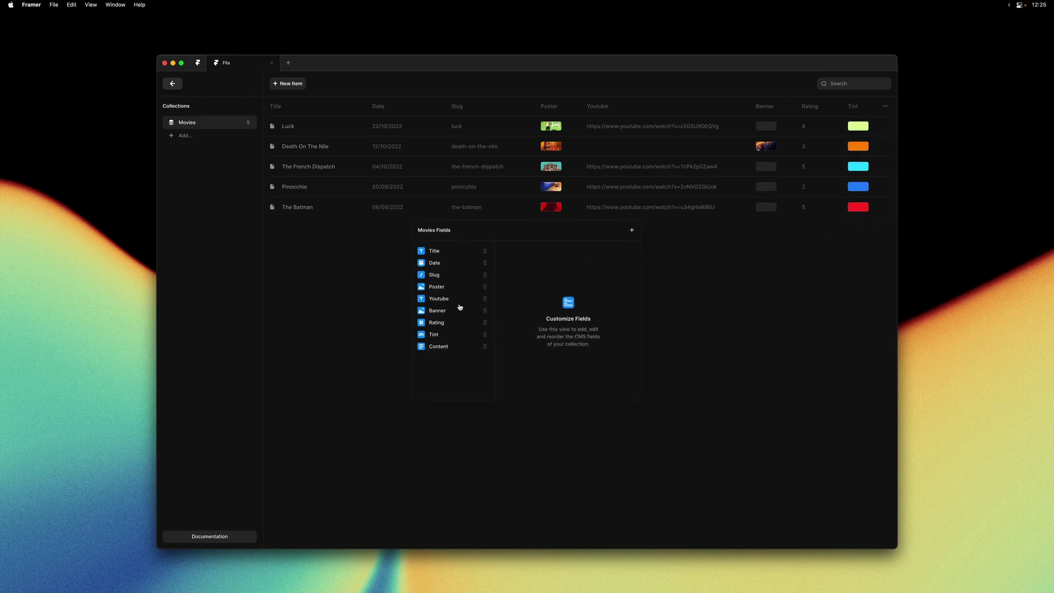
- Close the fields panel, view the Luck entry, and return to the canvas
left_click(375, 281)
left_click(381, 132)
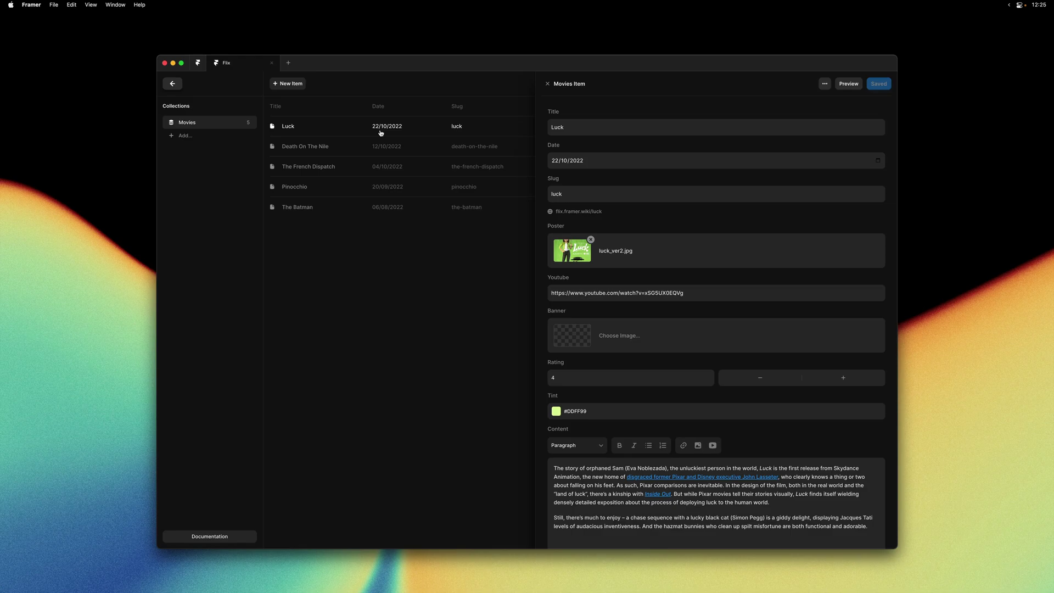
left_click(170, 85)
- Open the Movies Pages template on Luck, select the empty blue banner frame, and show its layer tree
left_click(184, 188)
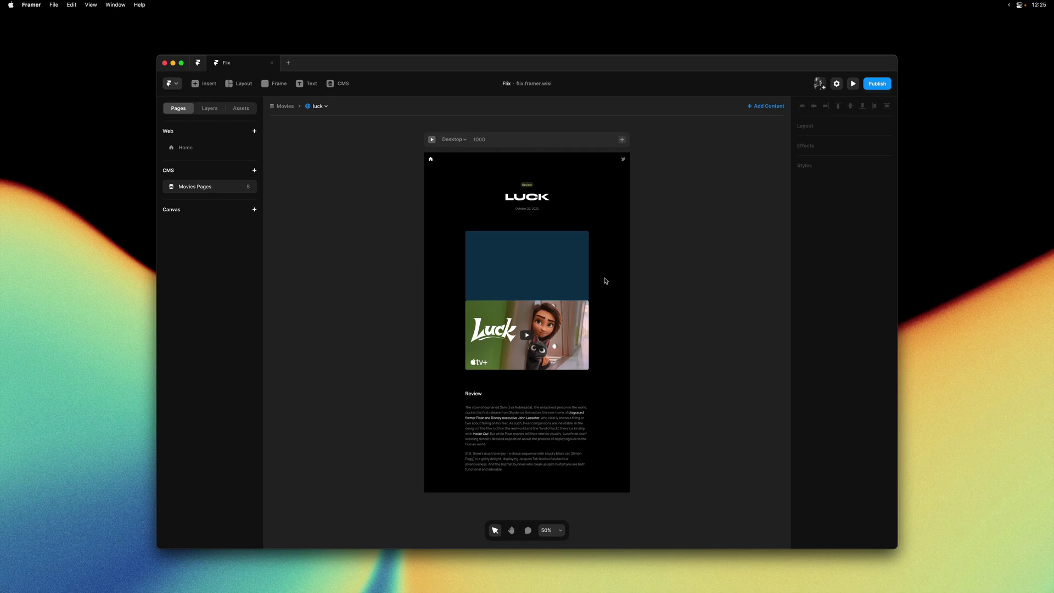
left_click(532, 269)
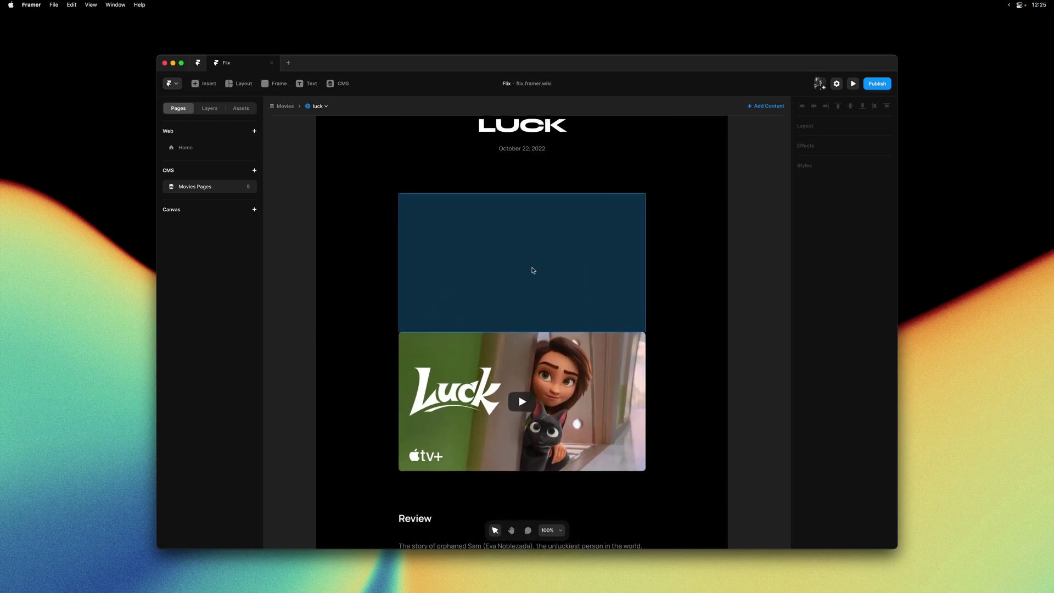
scroll(531, 270, "up", 2)
left_click_drag(529, 271, 539, 275)
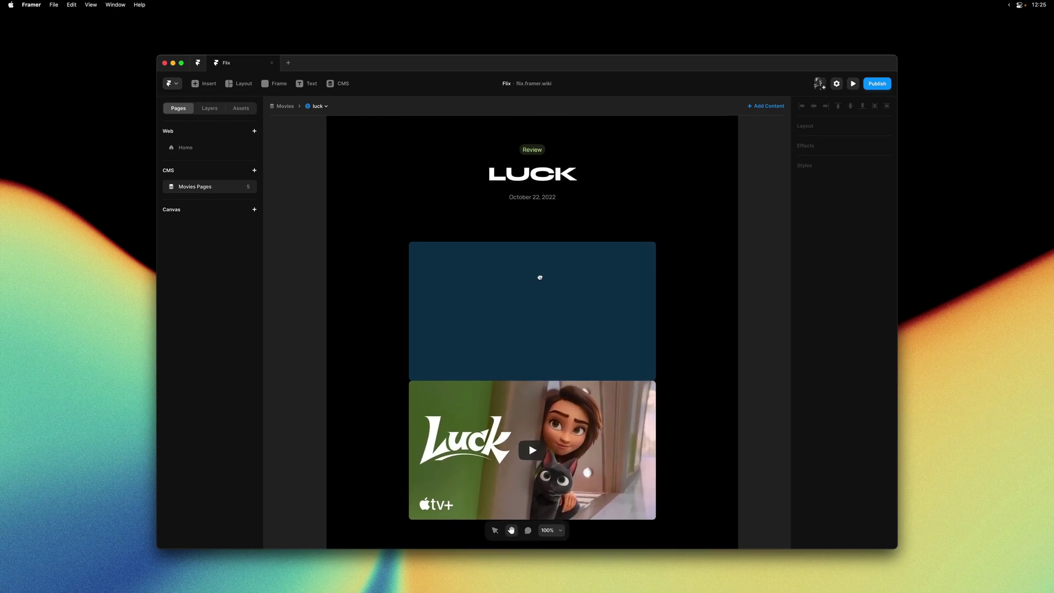
left_click(523, 281)
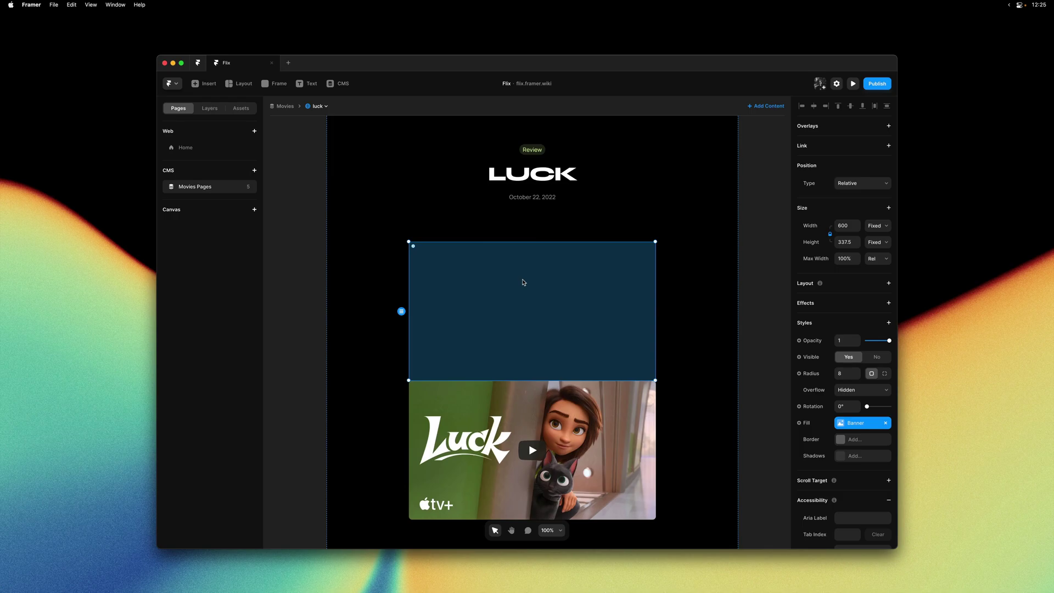
left_click(210, 108)
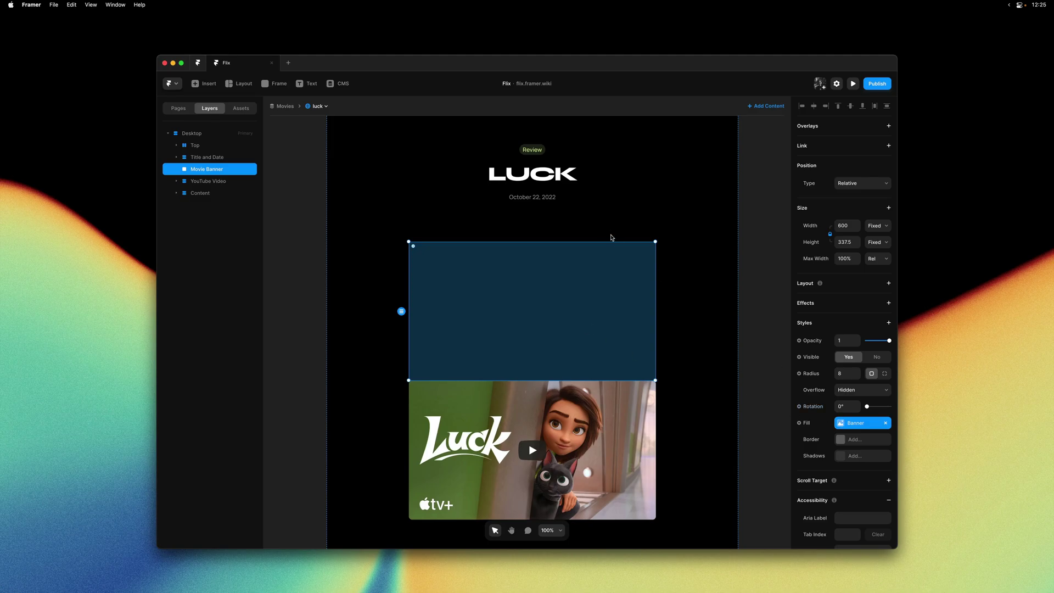
- Check the Luck entry's empty Banner image field, then close the entry editor
left_click(854, 424)
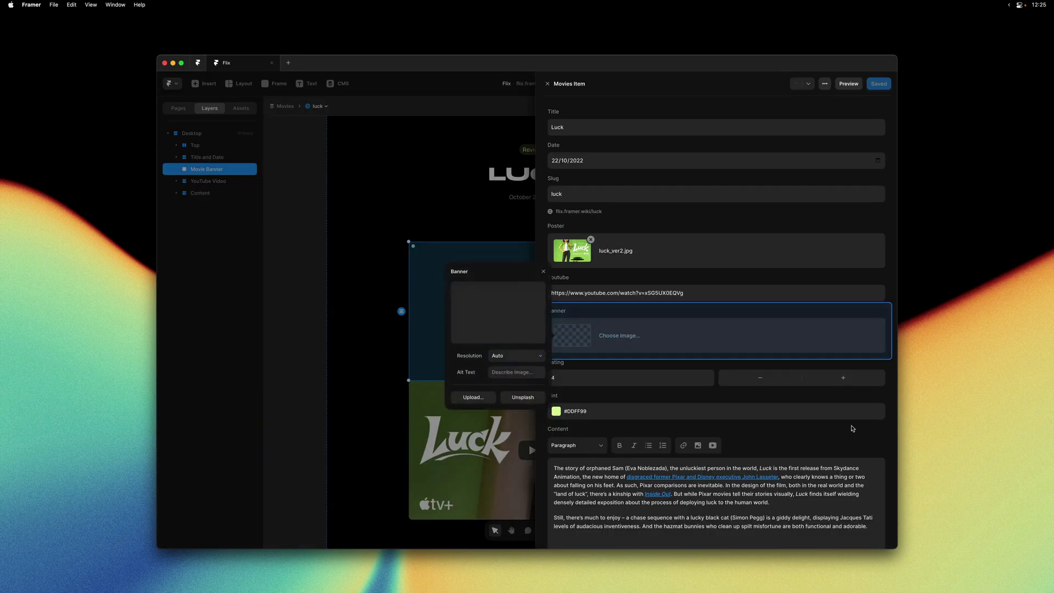
left_click(544, 271)
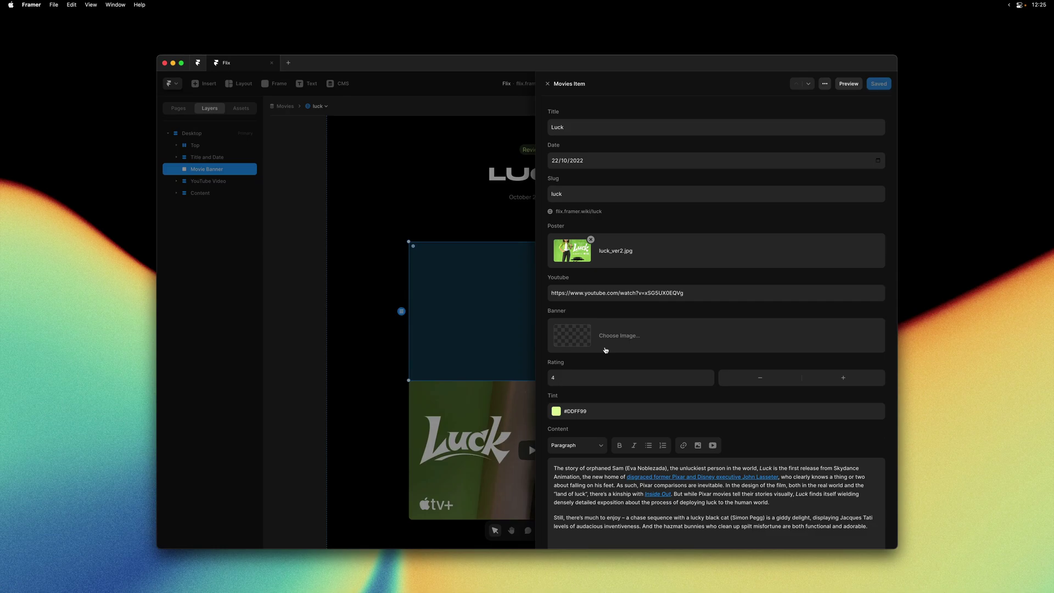
left_click(308, 297)
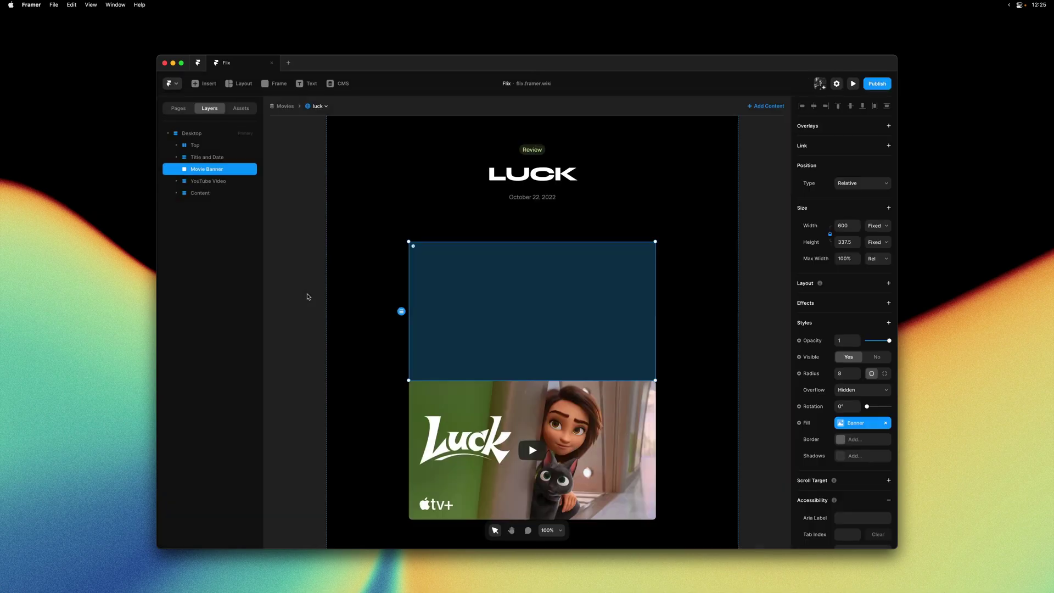
- Set the Movie Banner's visibility condition to Banner Is Set
left_click(816, 361)
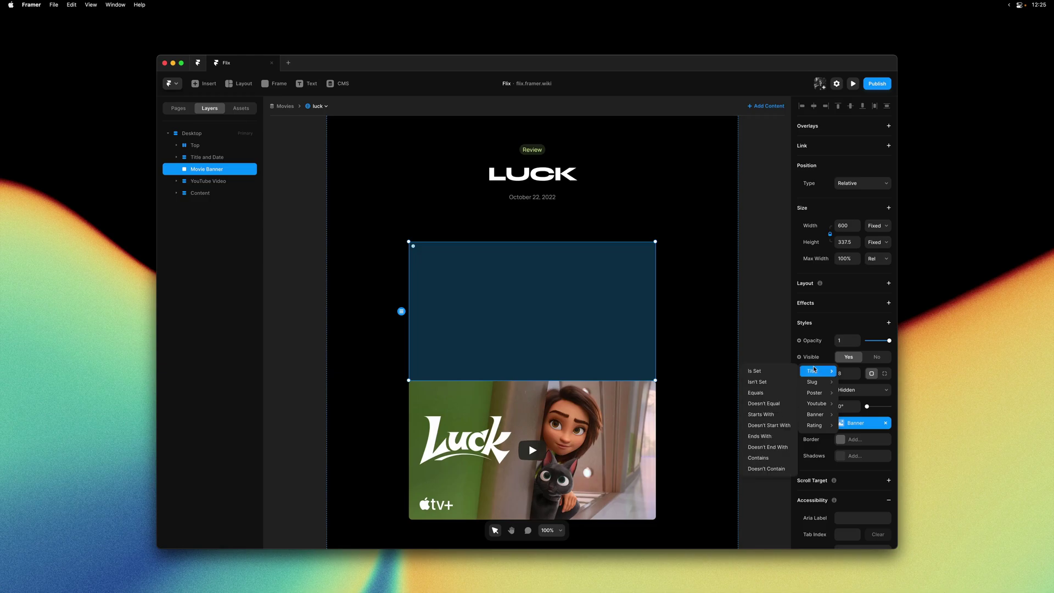
mouse_move(815, 393)
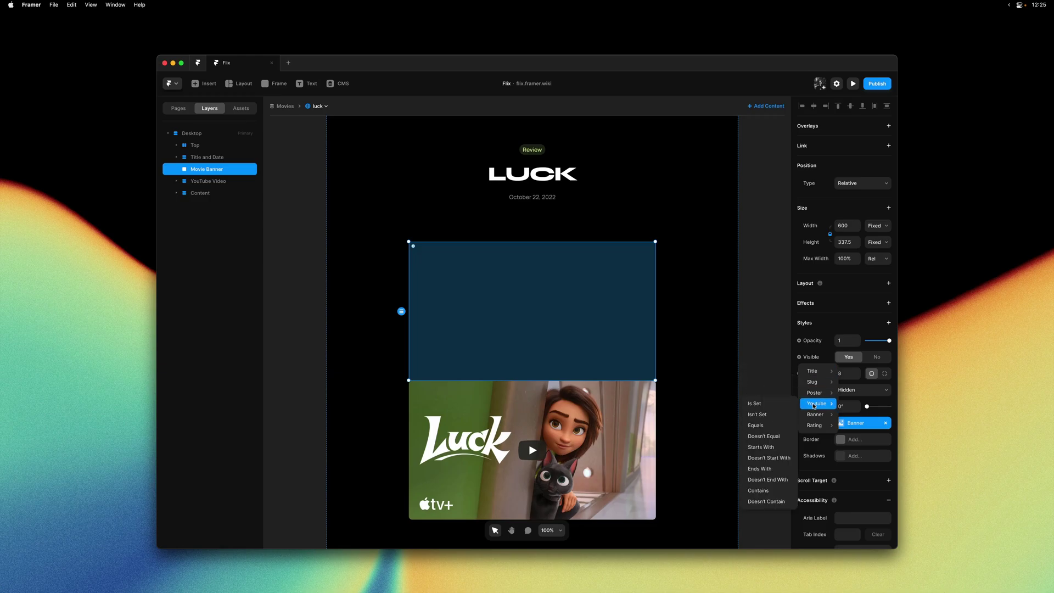
mouse_move(814, 415)
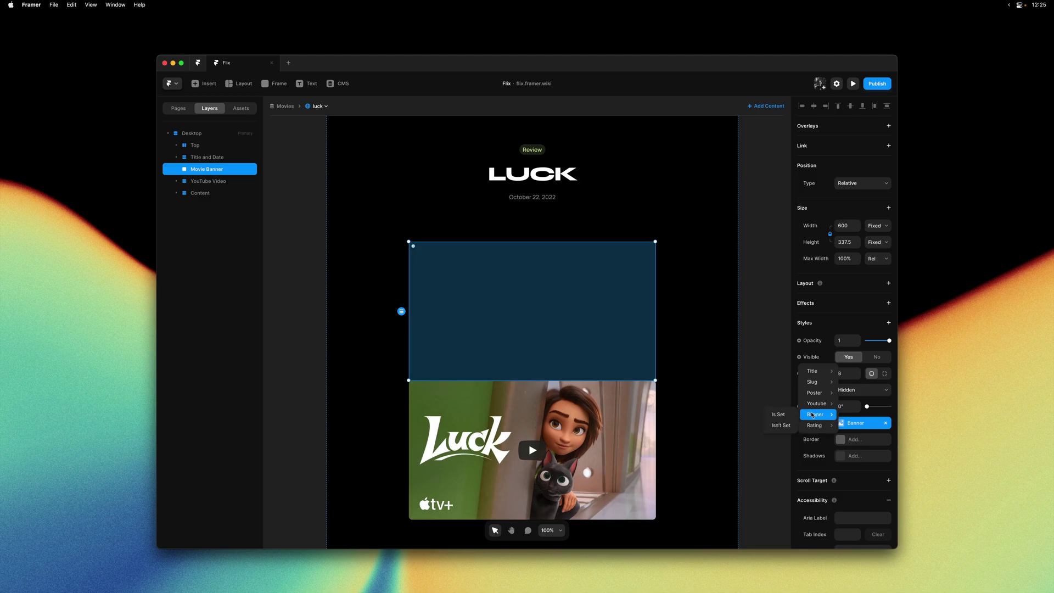
left_click(777, 416)
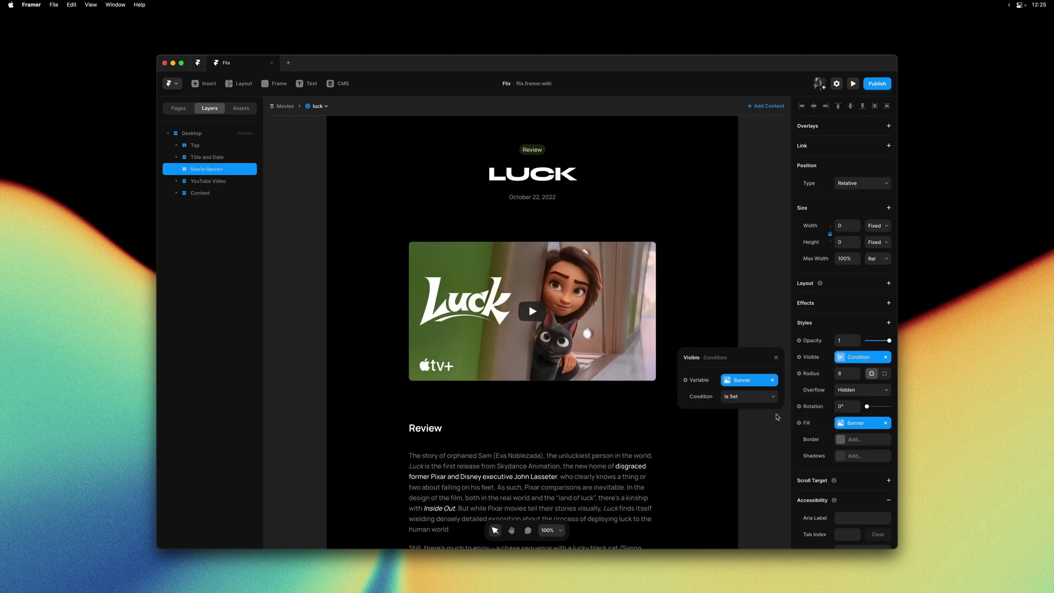
- Deselect the banner and switch the canvas to the Death On The Nile page
left_click(771, 326)
scroll(771, 326, "up", 3)
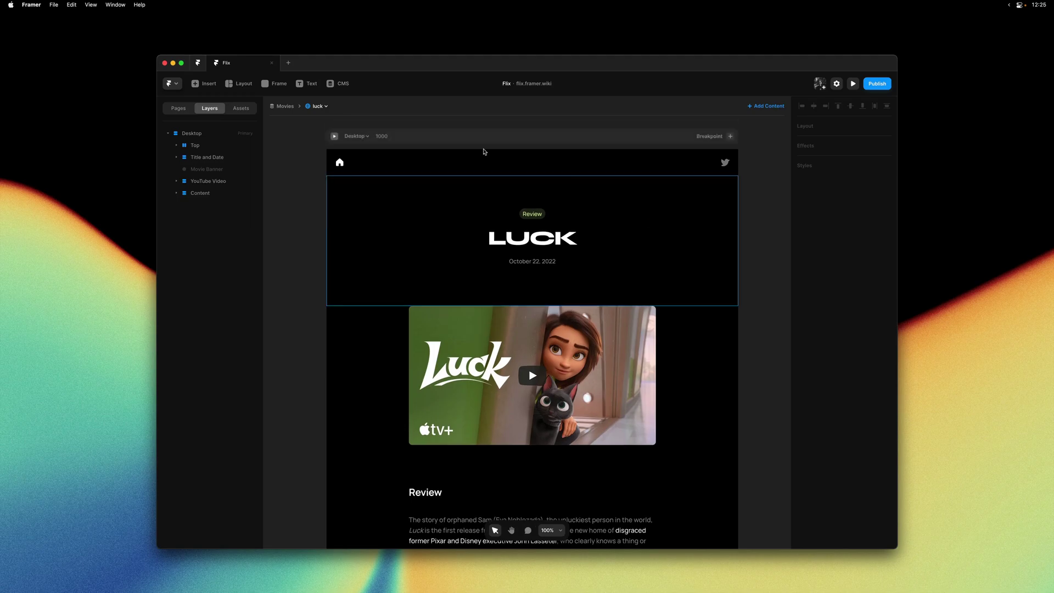
left_click(319, 106)
left_click(331, 132)
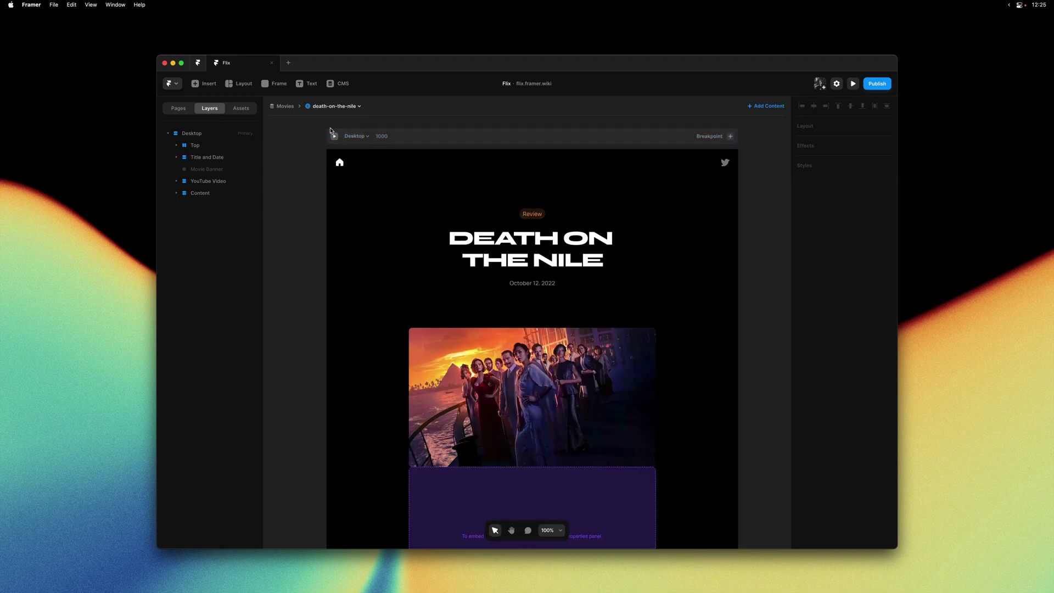
- Select the YouTube embed and check the movie's Youtube field binding in the CMS
scroll(673, 341, "down", 2)
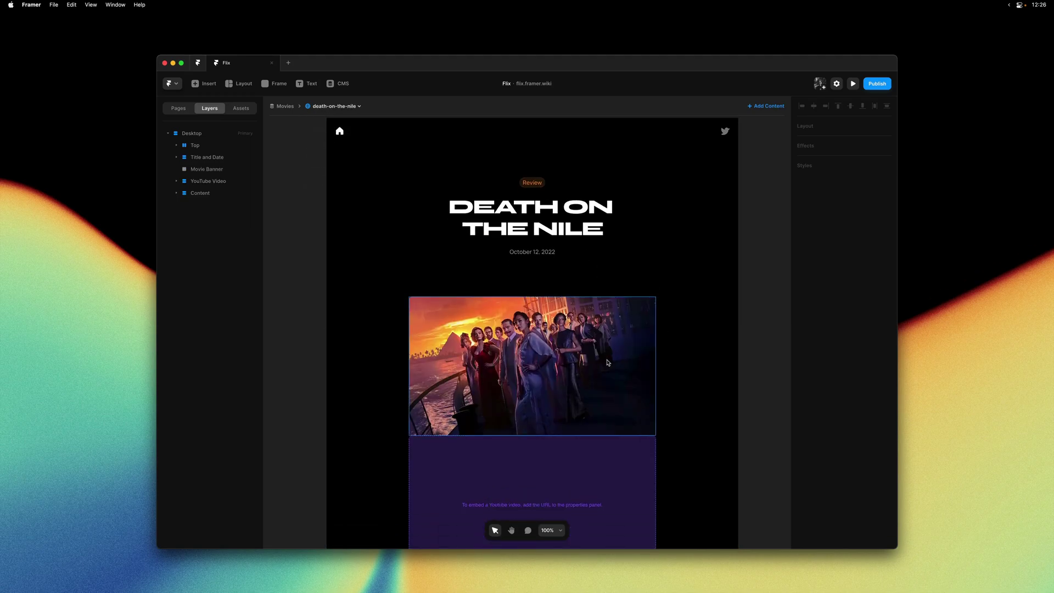
scroll(609, 359, "down", 3)
scroll(603, 344, "down", 2)
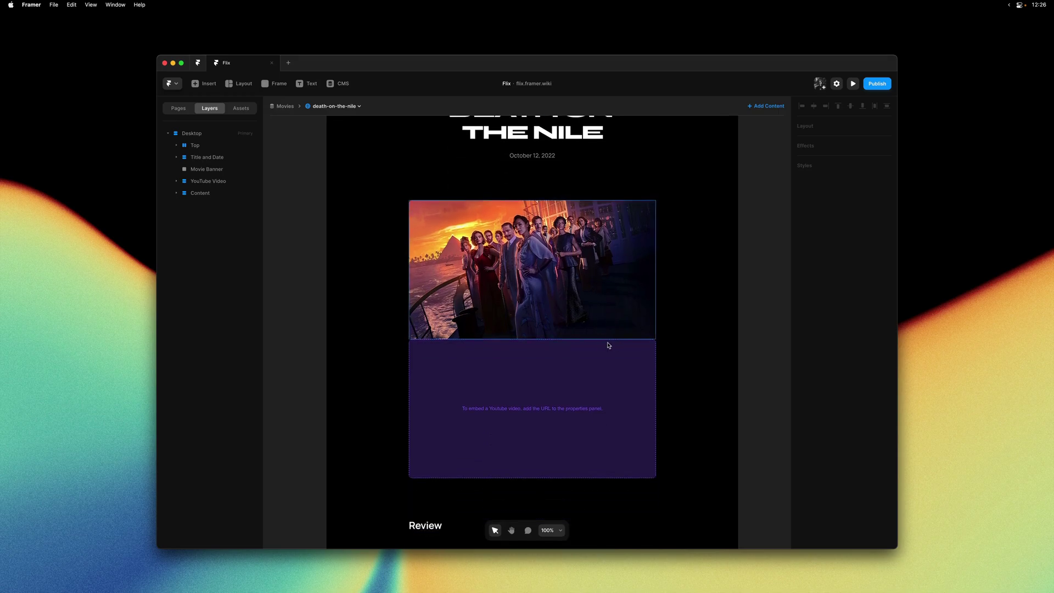
left_click(614, 364)
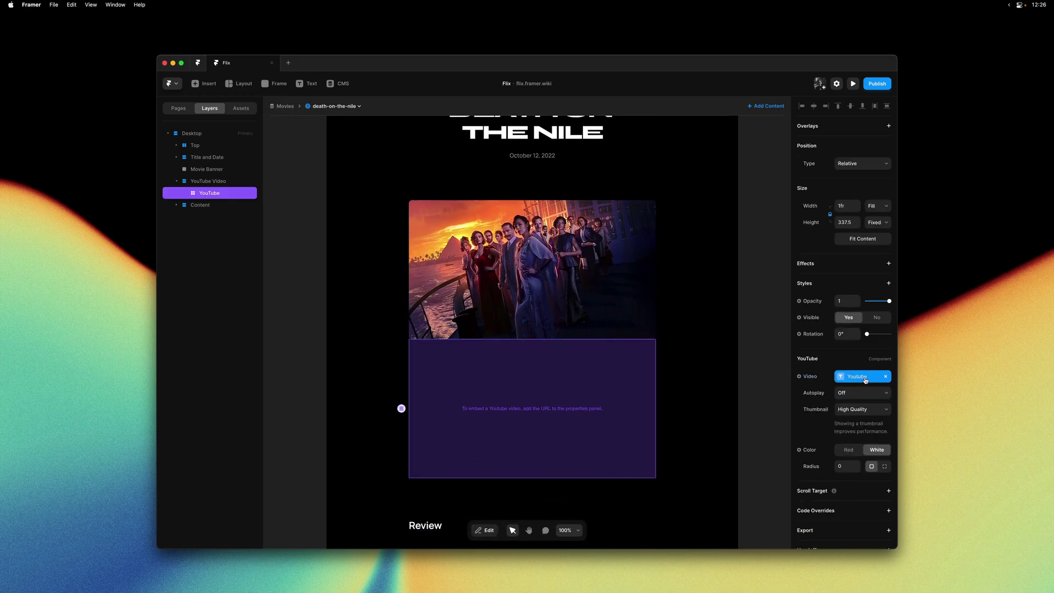
left_click(856, 376)
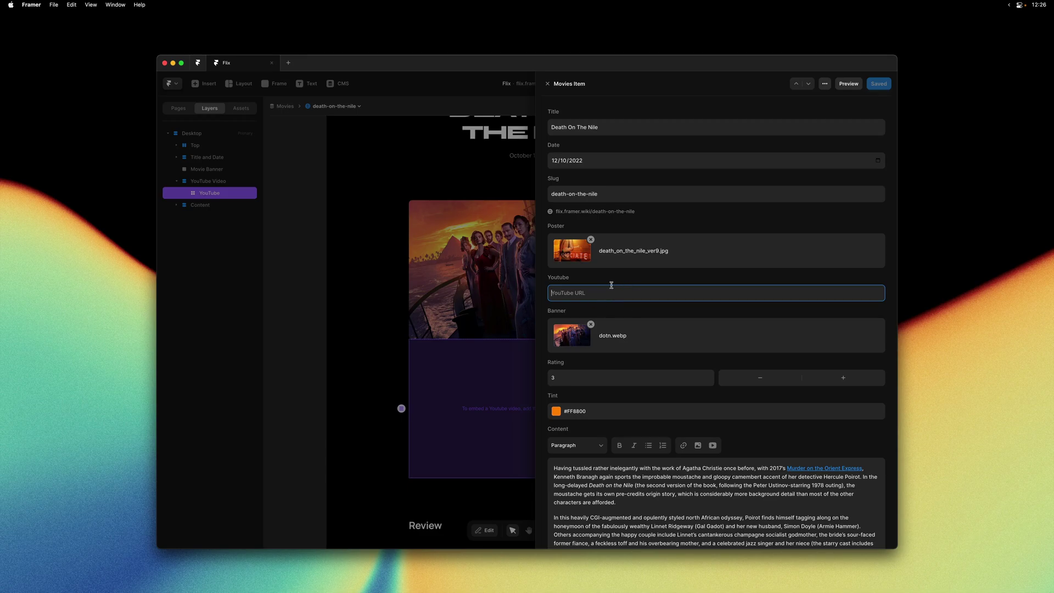
left_click(440, 297)
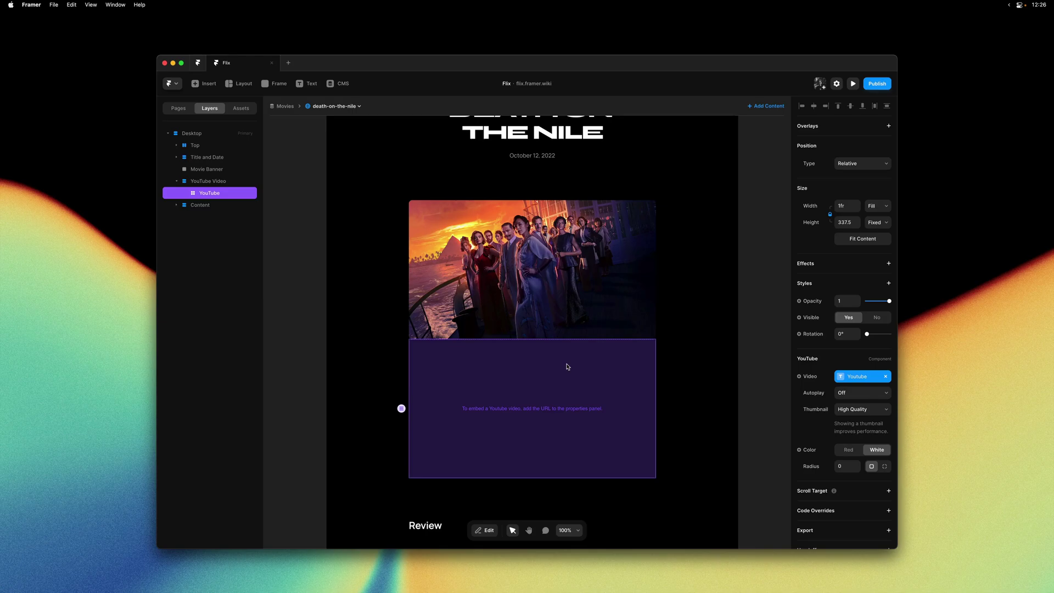
- Bind the YouTube embed's visibility to the condition Youtube Is Set
left_click(812, 318)
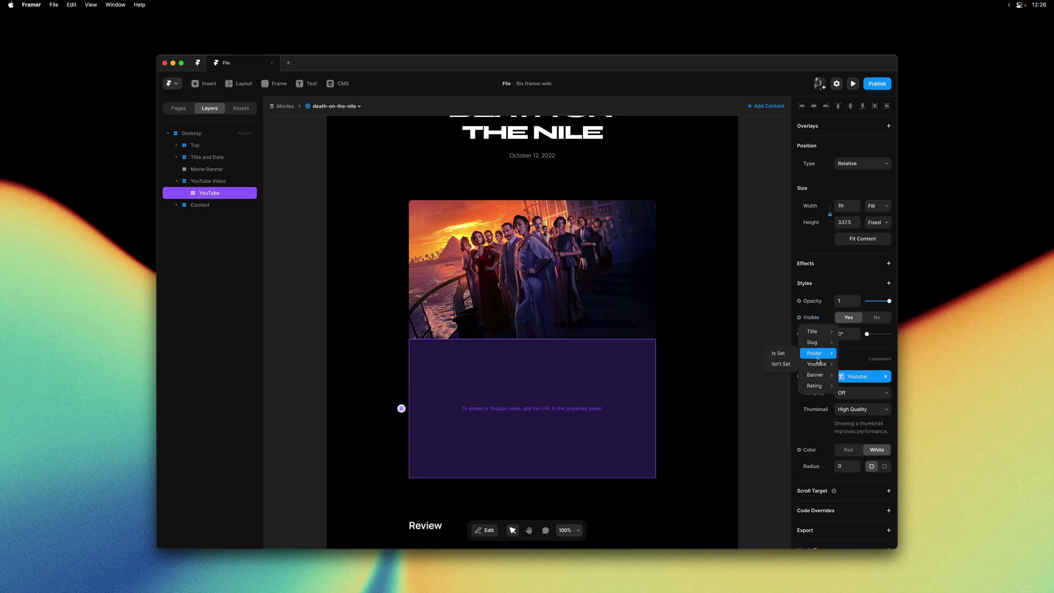
mouse_move(818, 364)
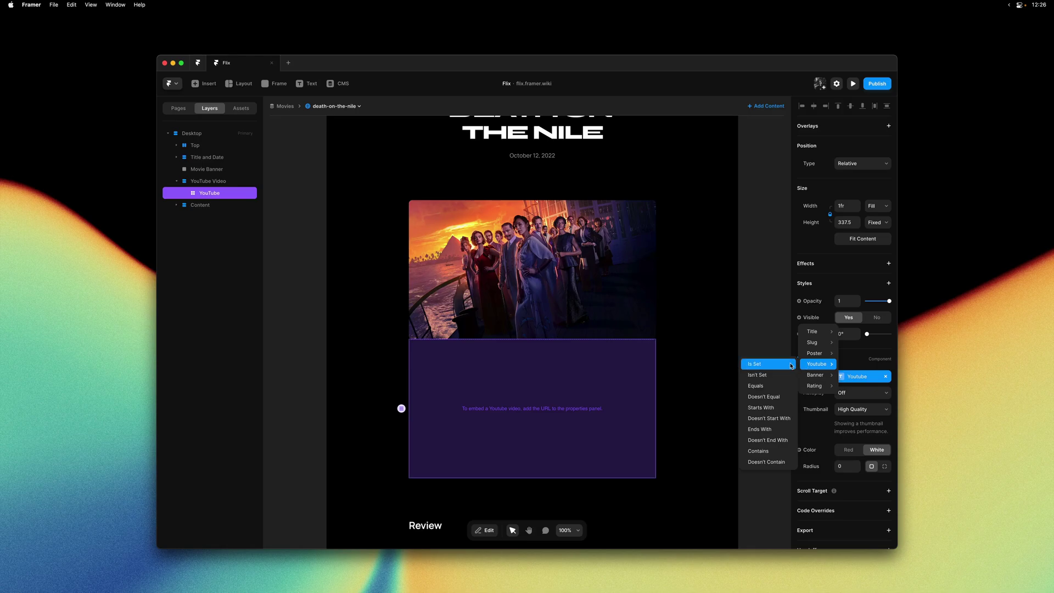
left_click(791, 364)
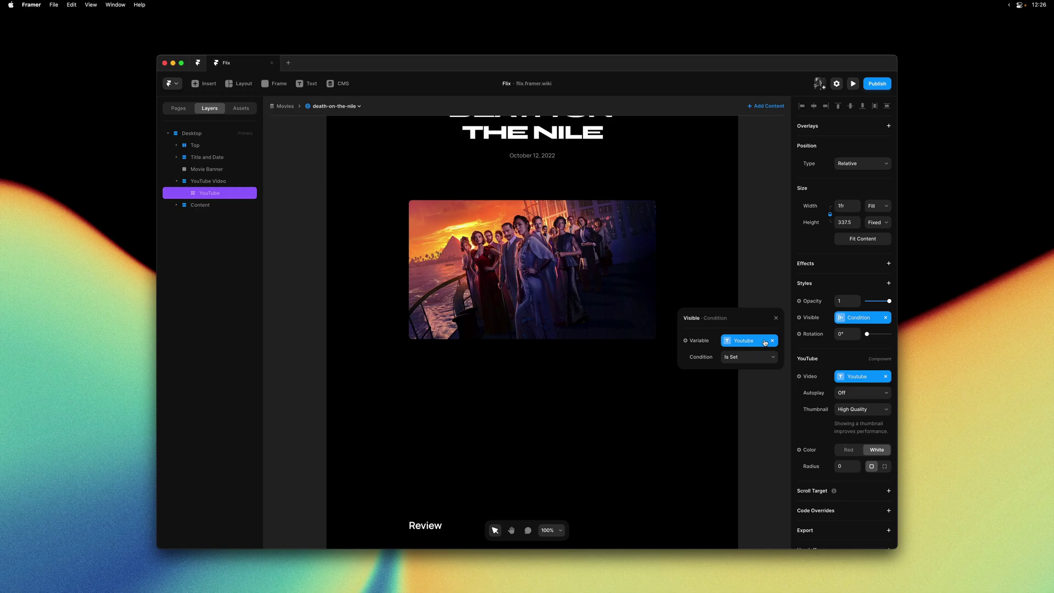
- Apply the Youtube Is Set visibility condition to the YouTube Video container, then fit the page
key("Escape")
left_click(199, 182)
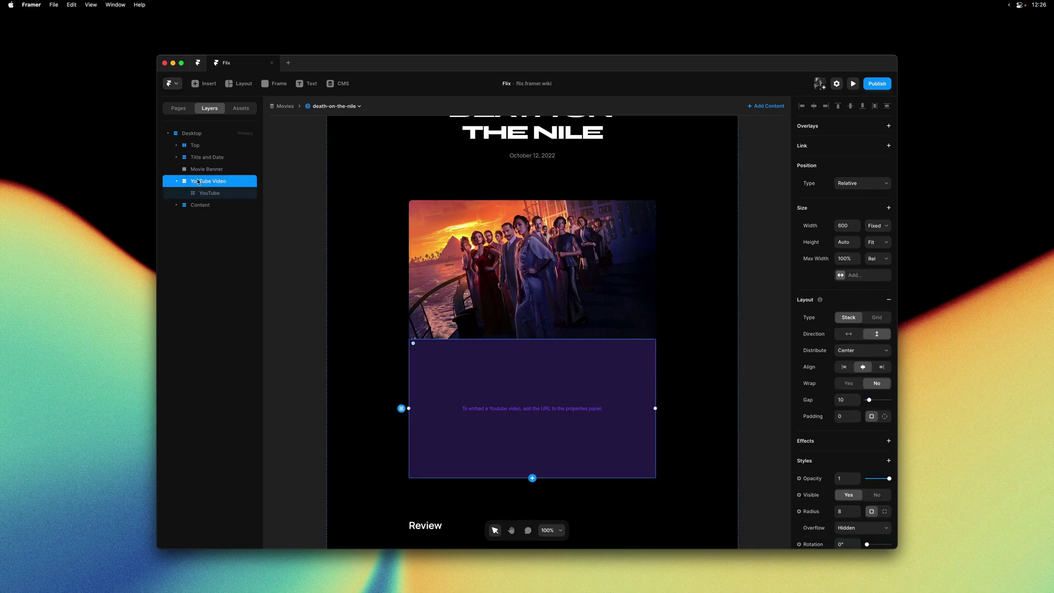
scroll(829, 365, "down", 3)
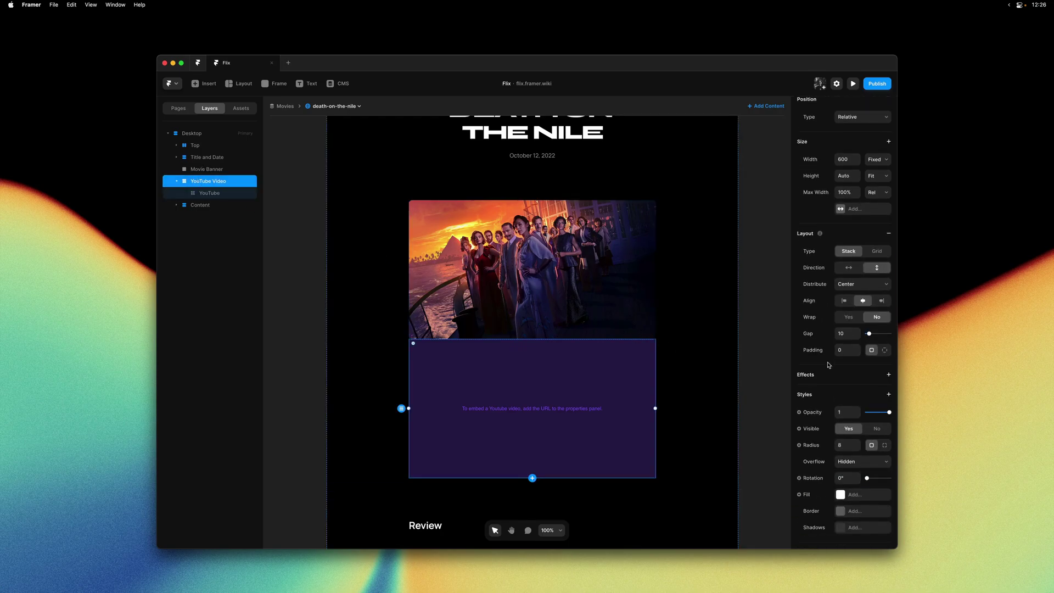
scroll(828, 364, "up", 2)
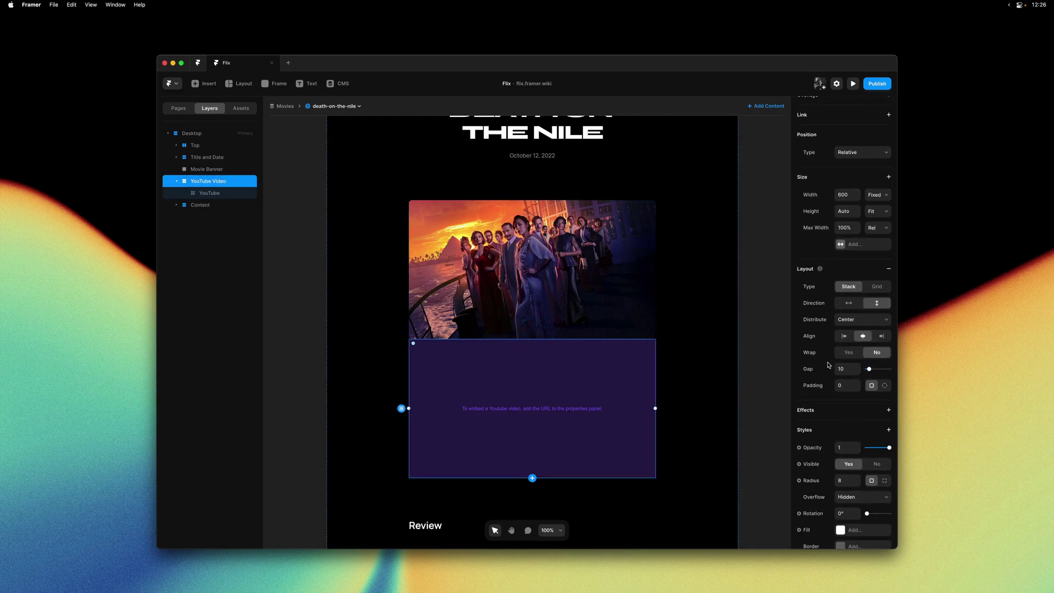
scroll(828, 365, "down", 1)
left_click(815, 439)
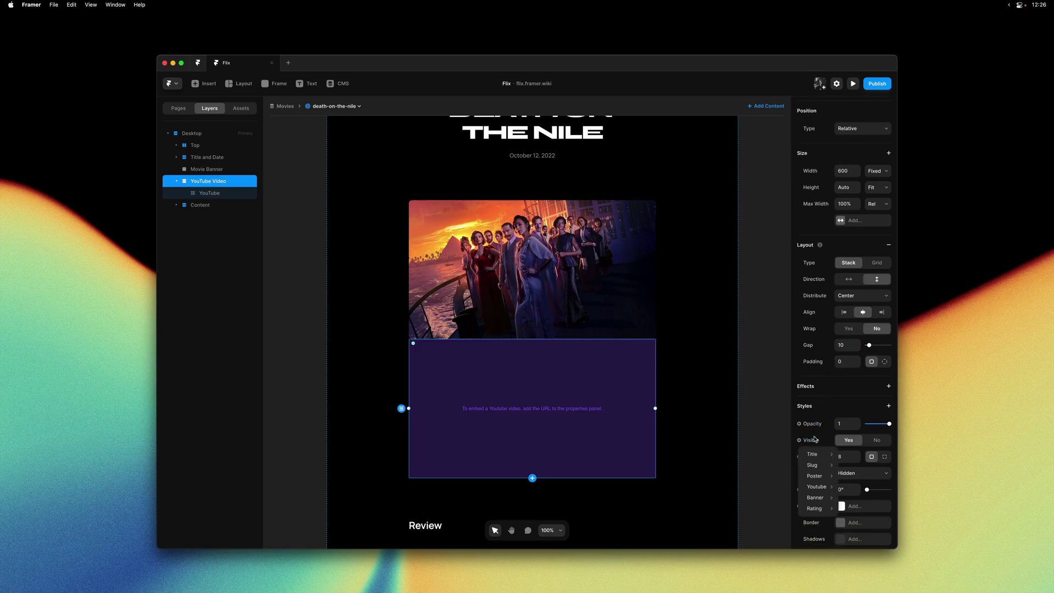
mouse_move(816, 488)
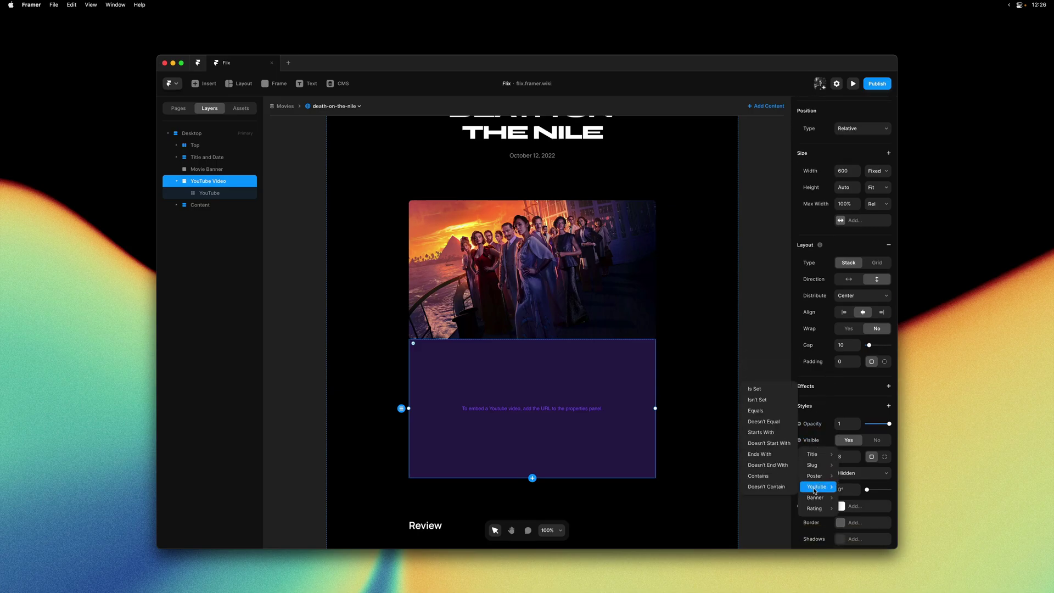
left_click(755, 389)
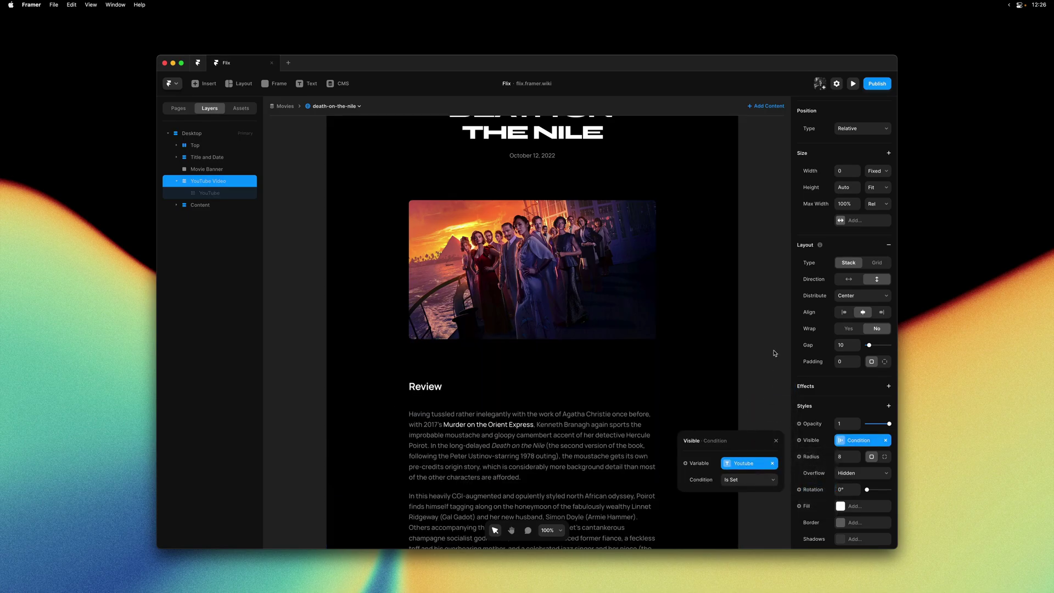
left_click(775, 353)
key("shift+1")
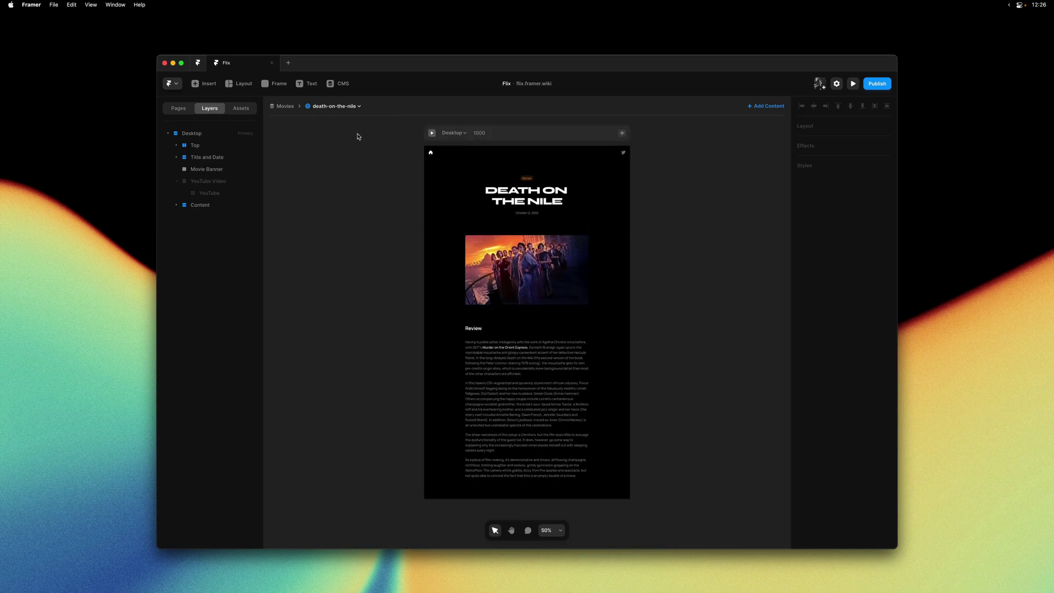
- Switch to the Luck page, compare the Luck and Death On The Nile CMS items, and return
left_click(341, 109)
left_click(339, 123)
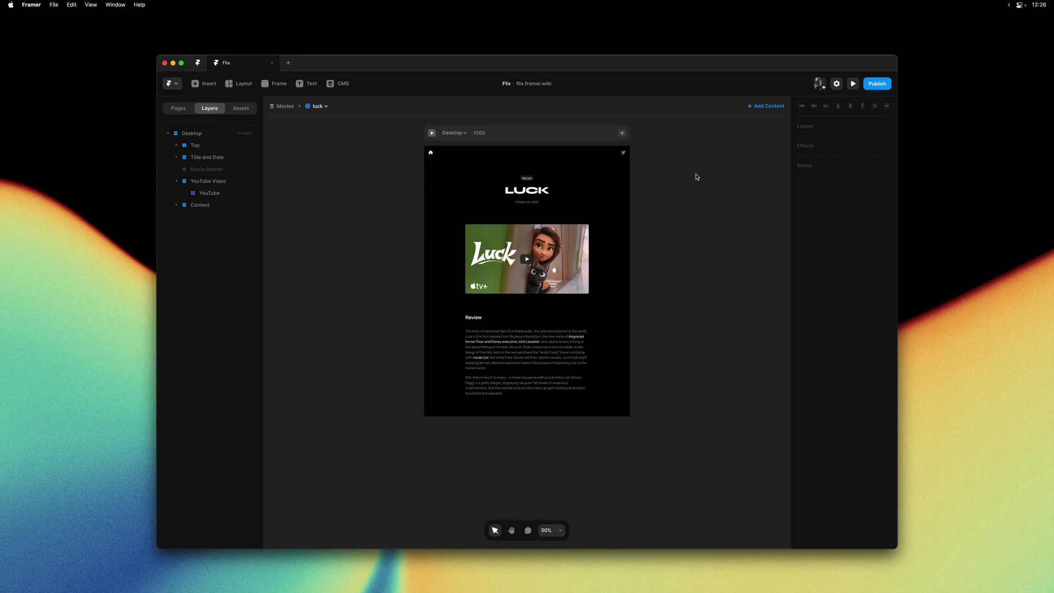
left_click(333, 85)
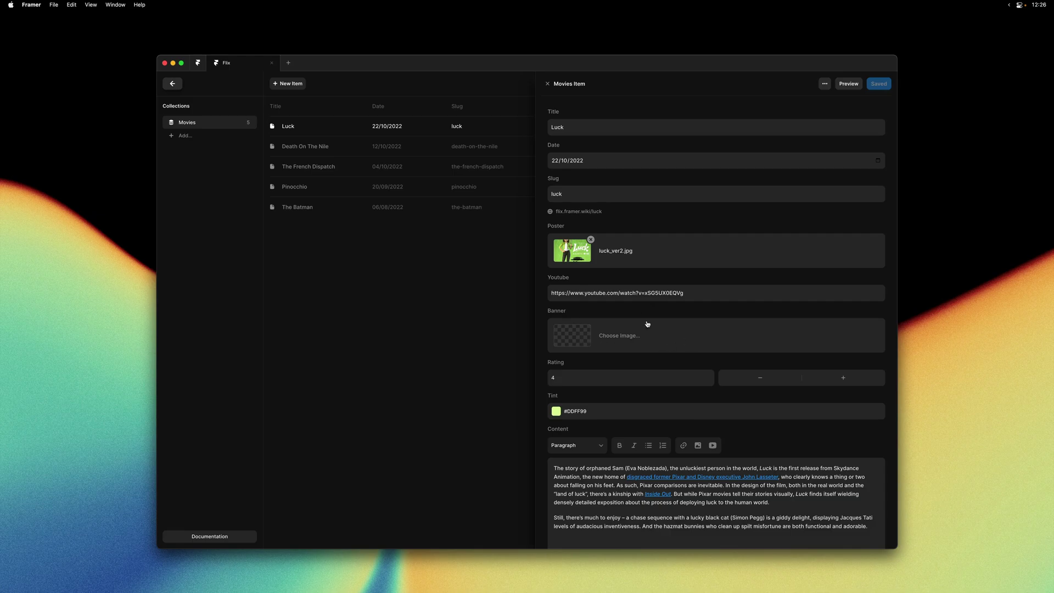
left_click(426, 146)
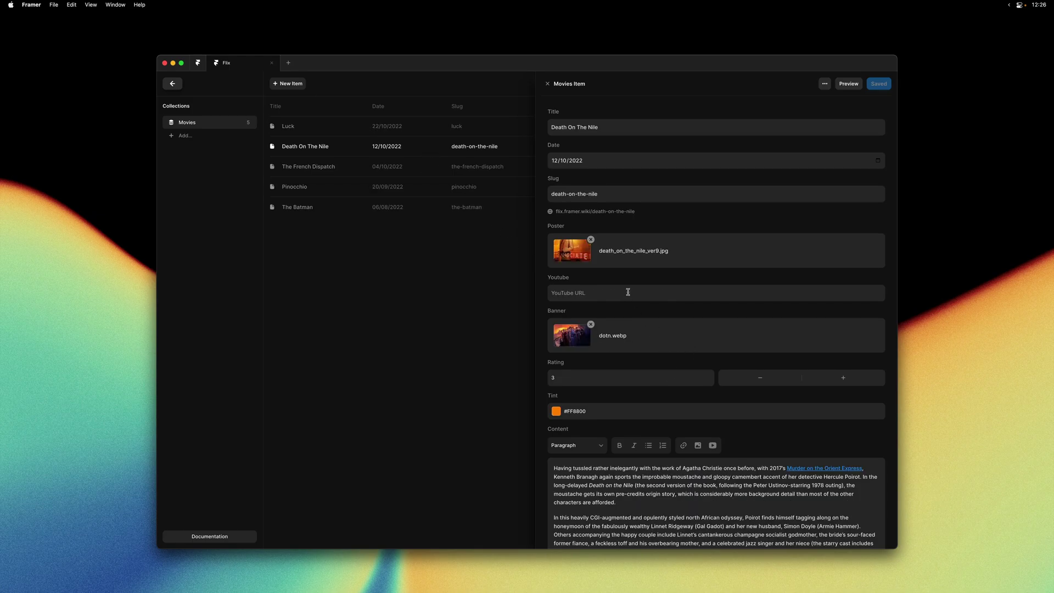
left_click(173, 84)
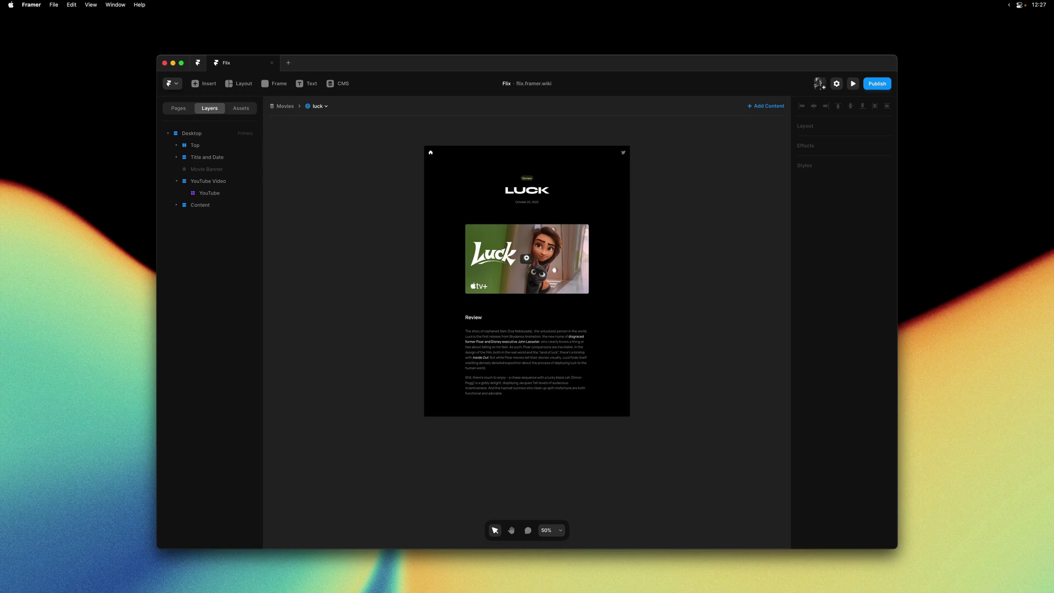
scroll(527, 258, "up", 5)
scroll(527, 257, "up", 2)
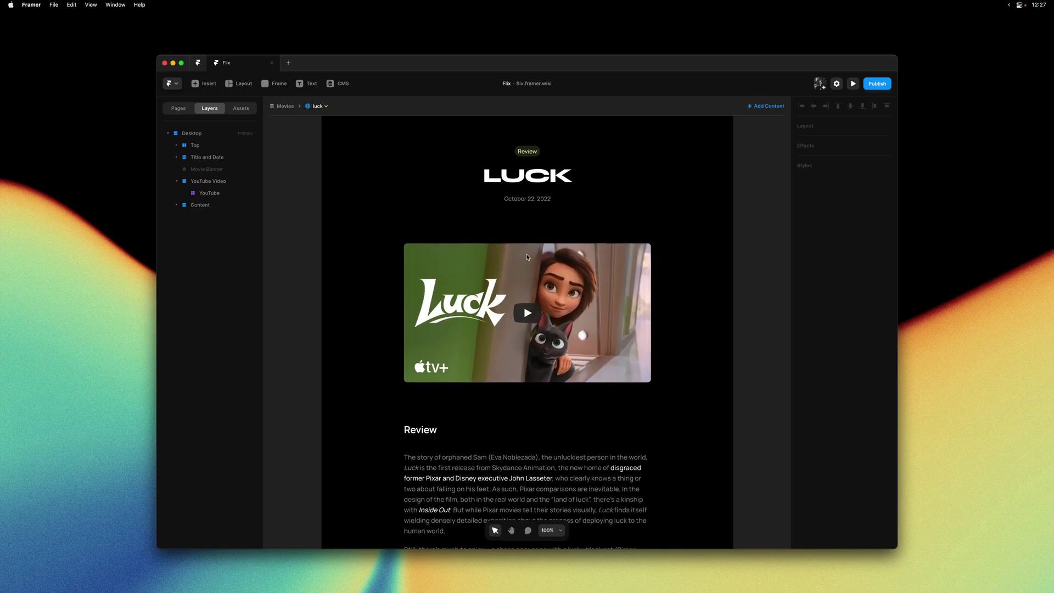
left_click(422, 432)
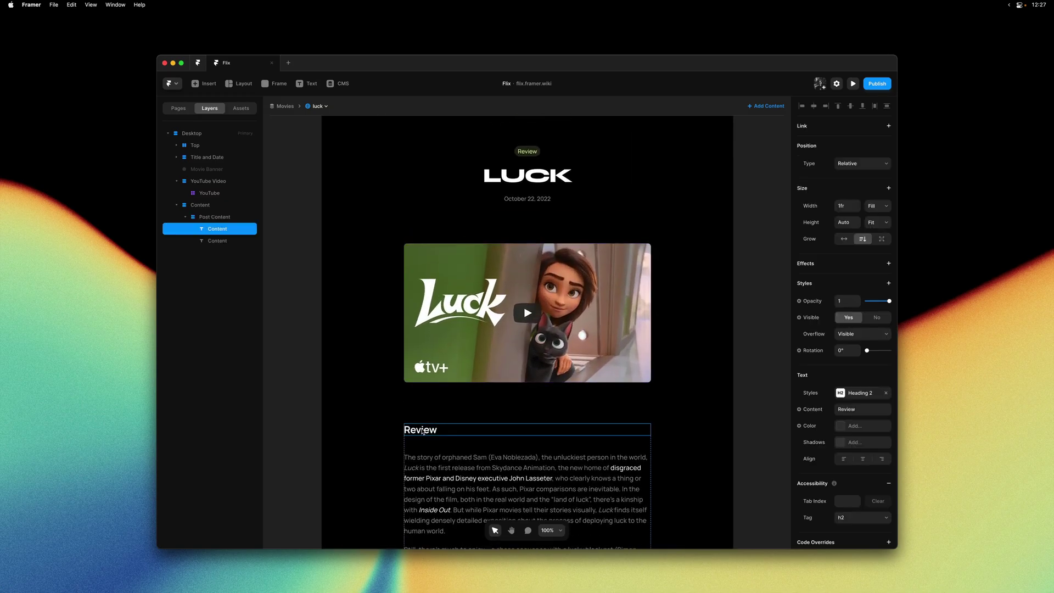
left_click(320, 107)
left_click(333, 143)
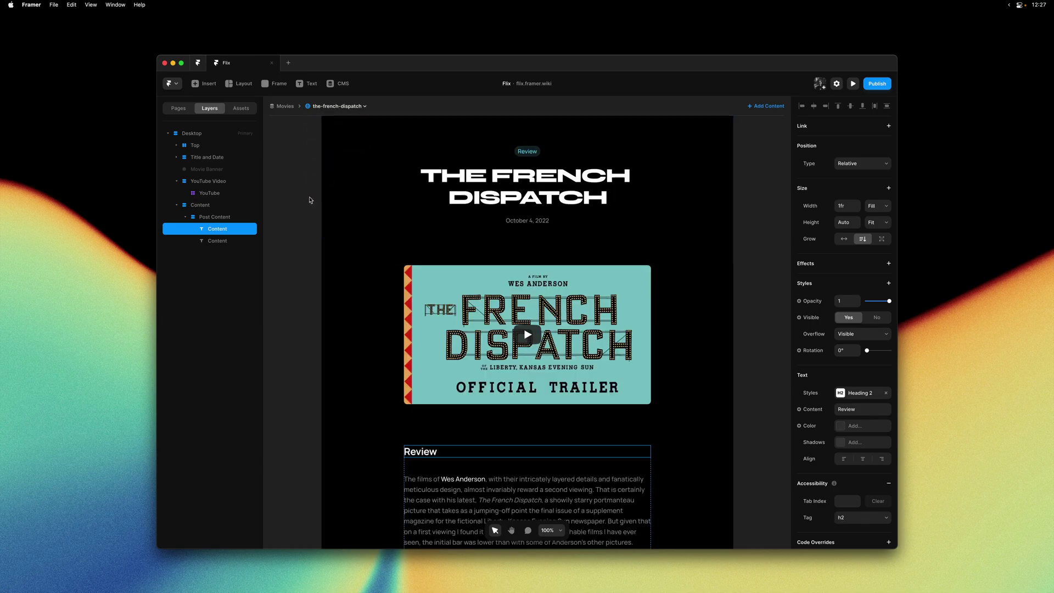
scroll(294, 226, "down", 6)
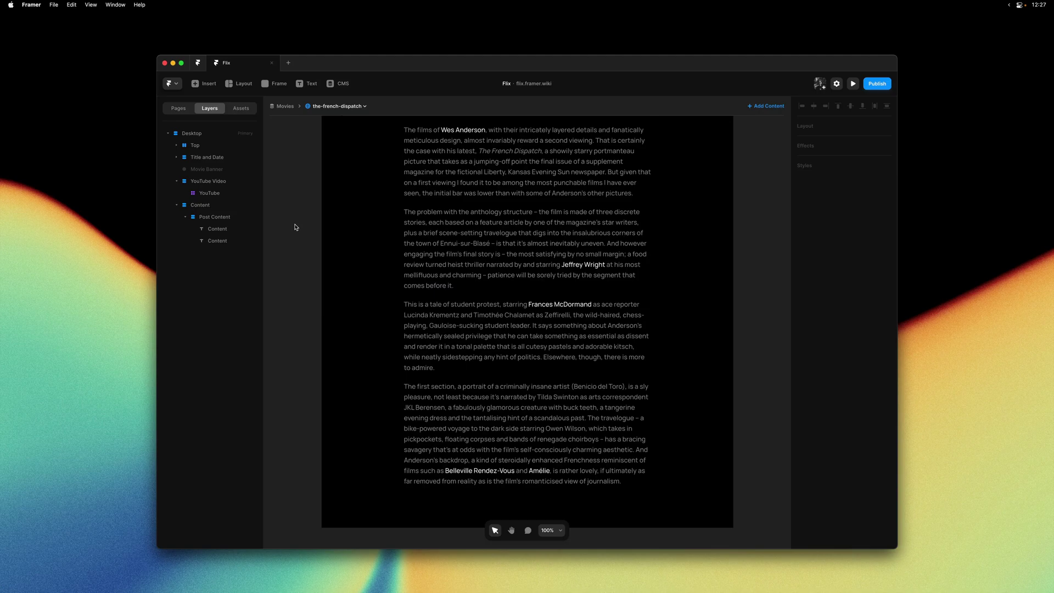
scroll(295, 227, "up", 3)
scroll(295, 227, "up", 2)
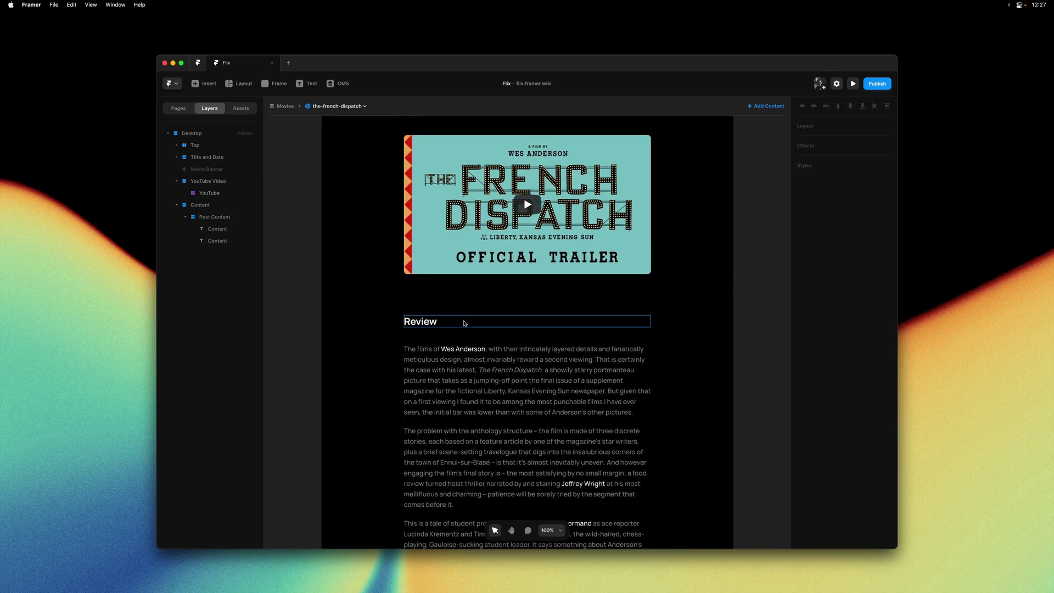
scroll(465, 323, "up", 6)
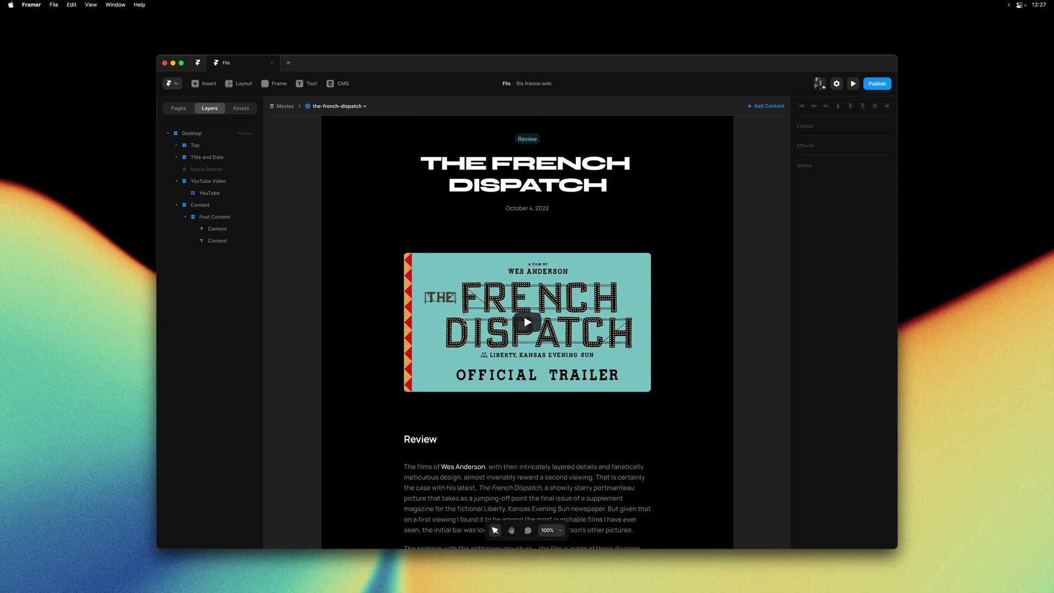
left_click(331, 105)
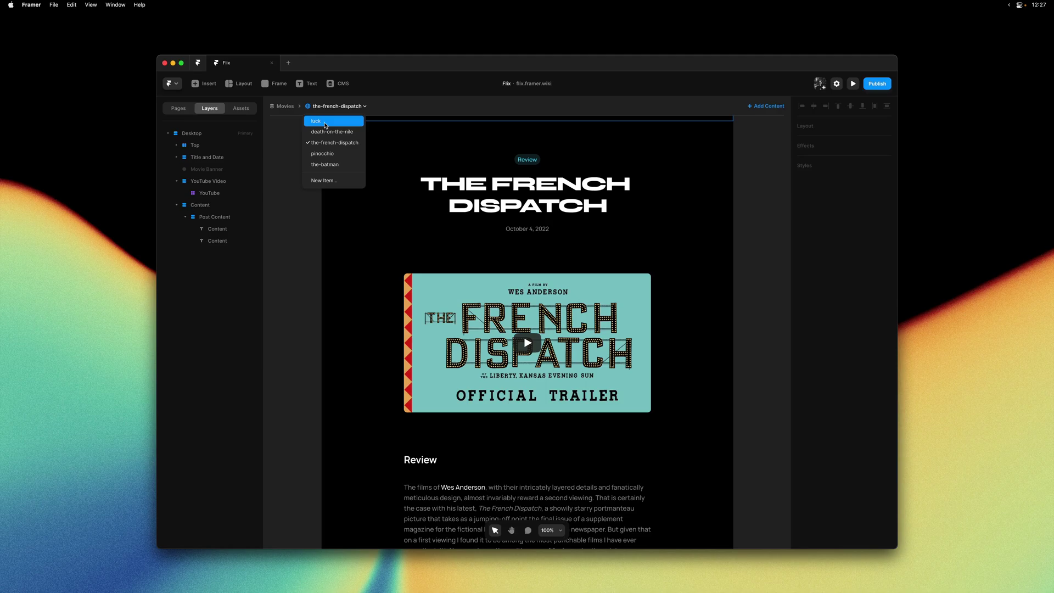
left_click(326, 122)
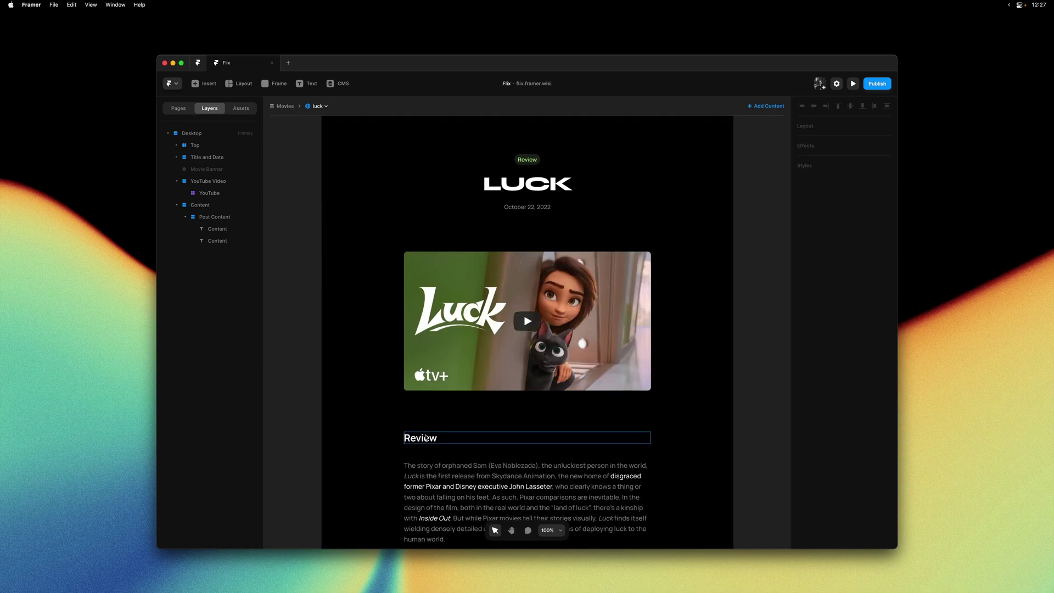
left_click(427, 439)
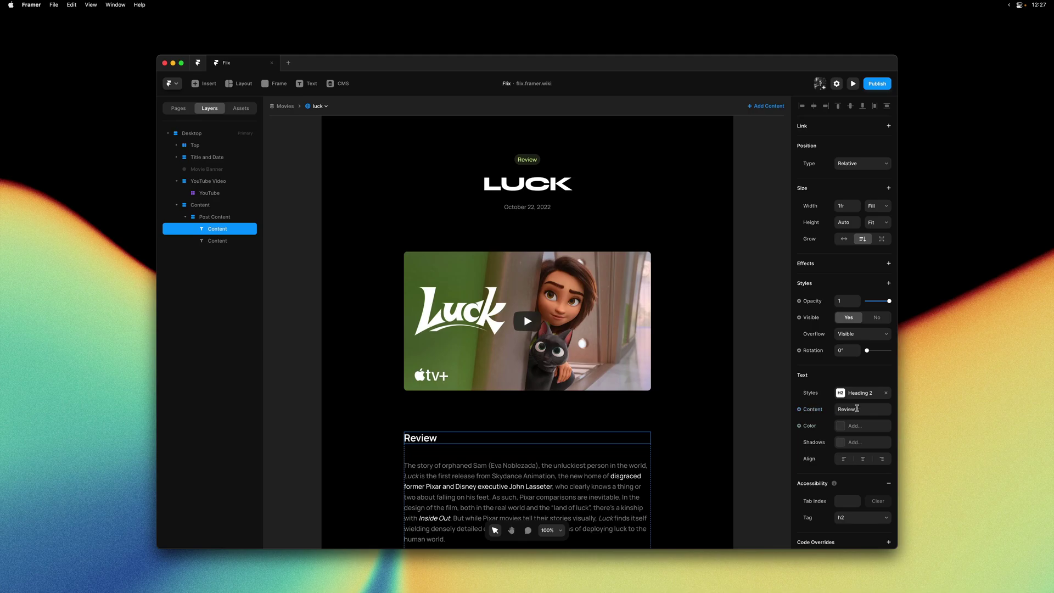
- Bind the Review heading's content to the movie's Title field so it reads 'Luck'
left_click(813, 410)
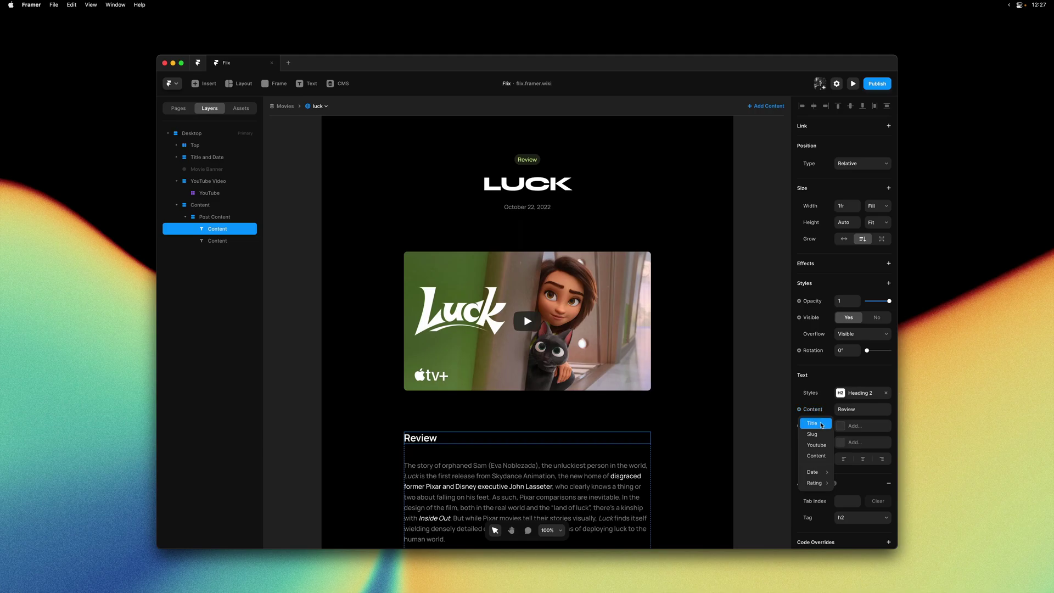
left_click(822, 425)
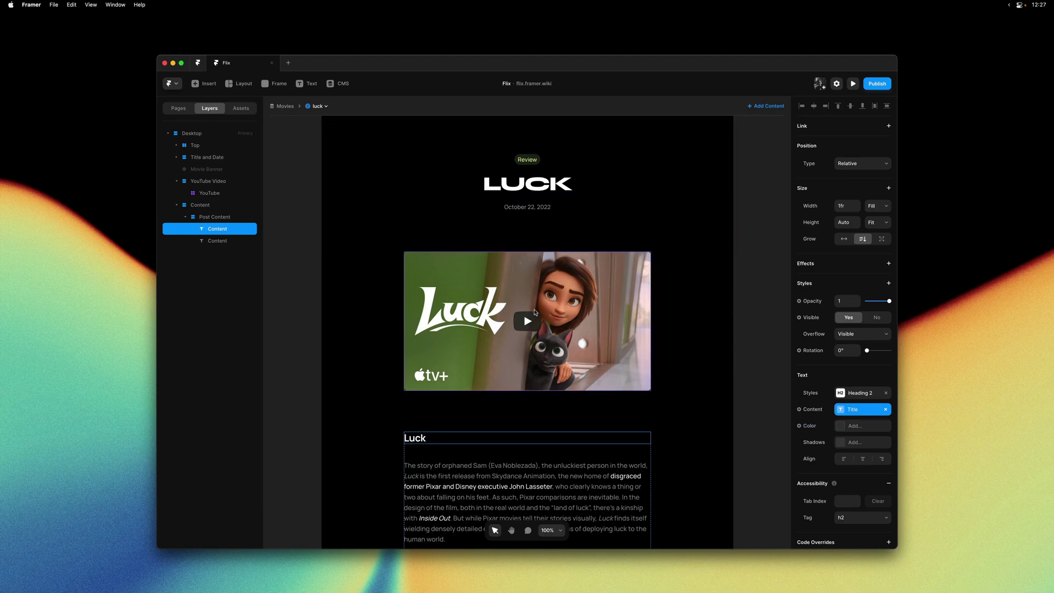
left_click(823, 407)
mouse_move(827, 440)
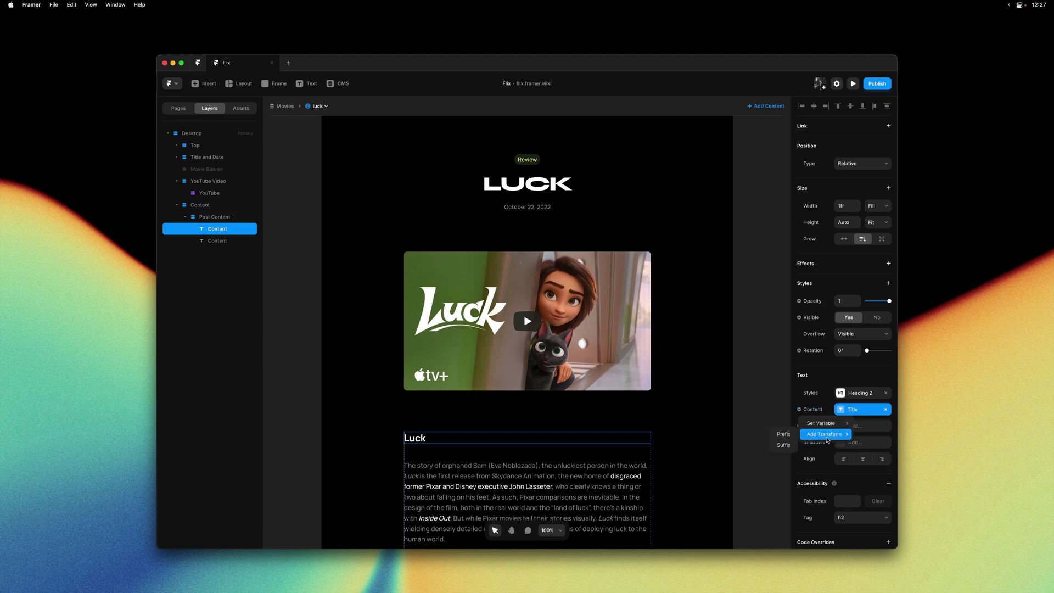
- Add a Suffix transform to the bound title with the value 'Review'
left_click(782, 445)
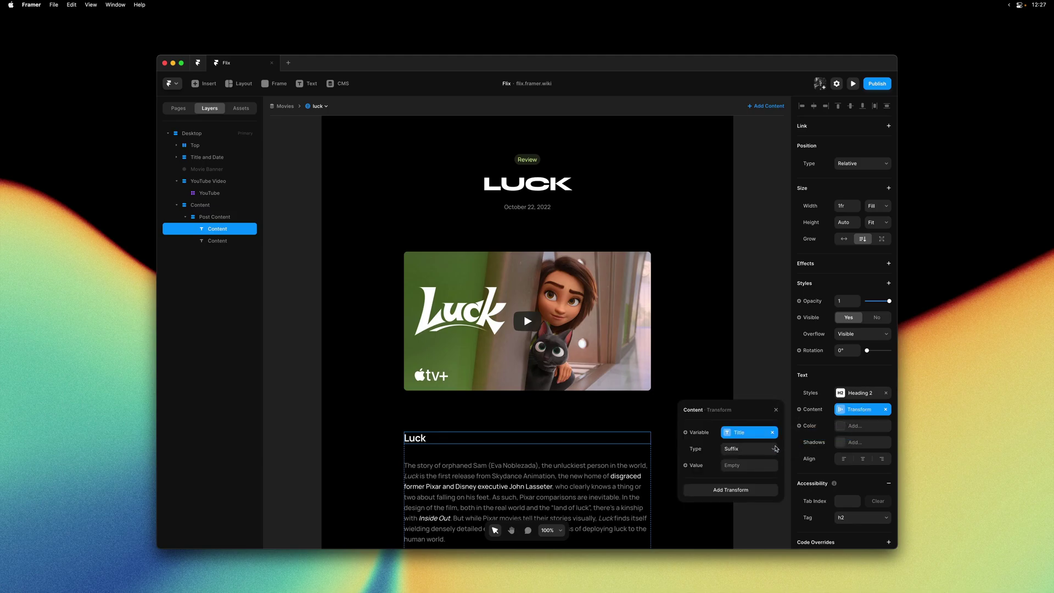
left_click(744, 466)
type("Review")
- Change the transform type to Prefix and set its value to 'Movie Review:'
left_click(744, 451)
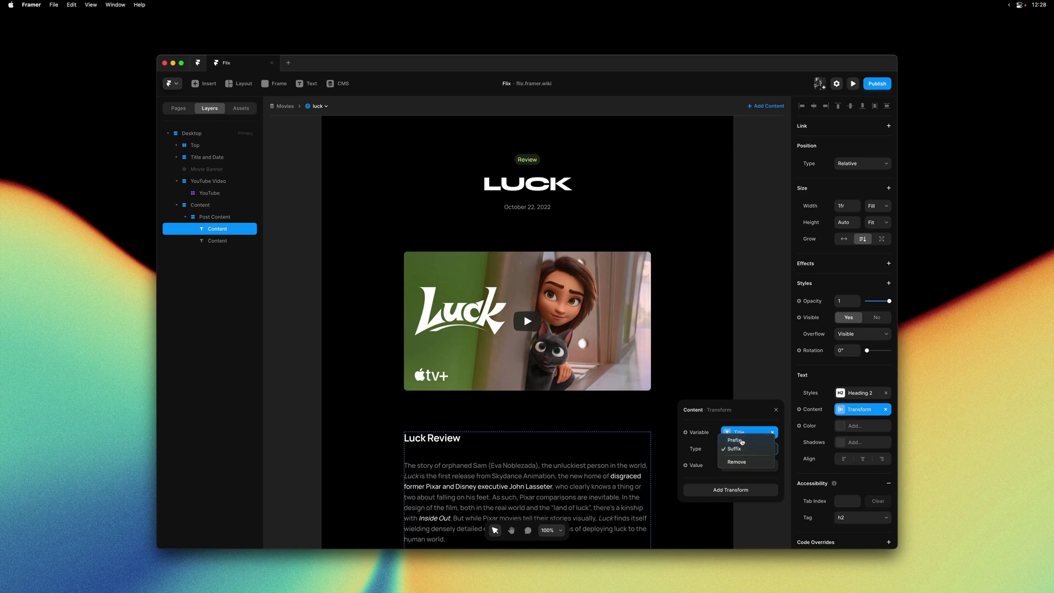
left_click(741, 440)
left_click(753, 467)
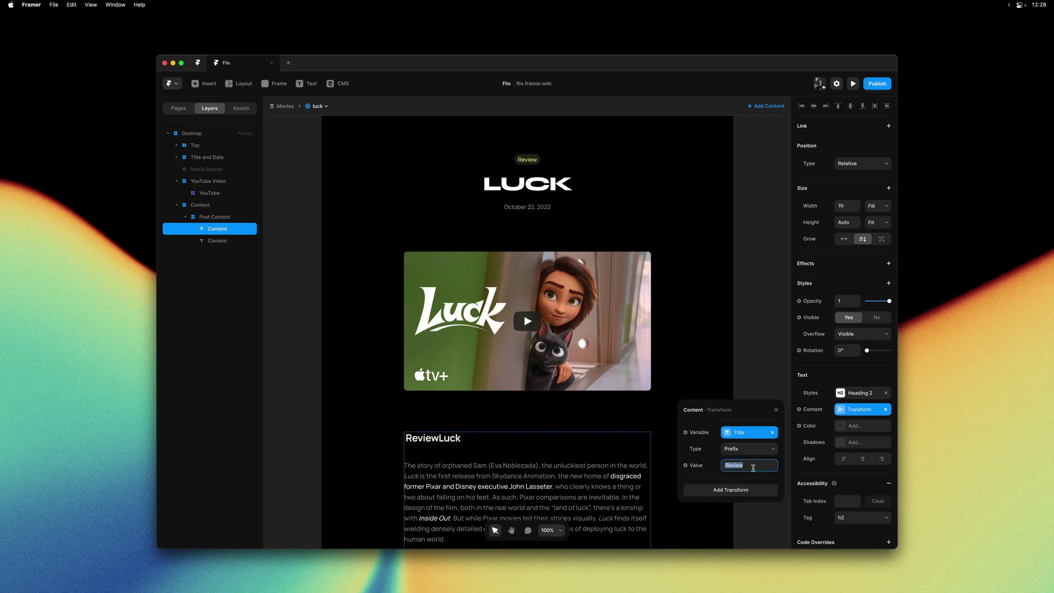
type("T")
key("BackSpace")
type("Movie Review")
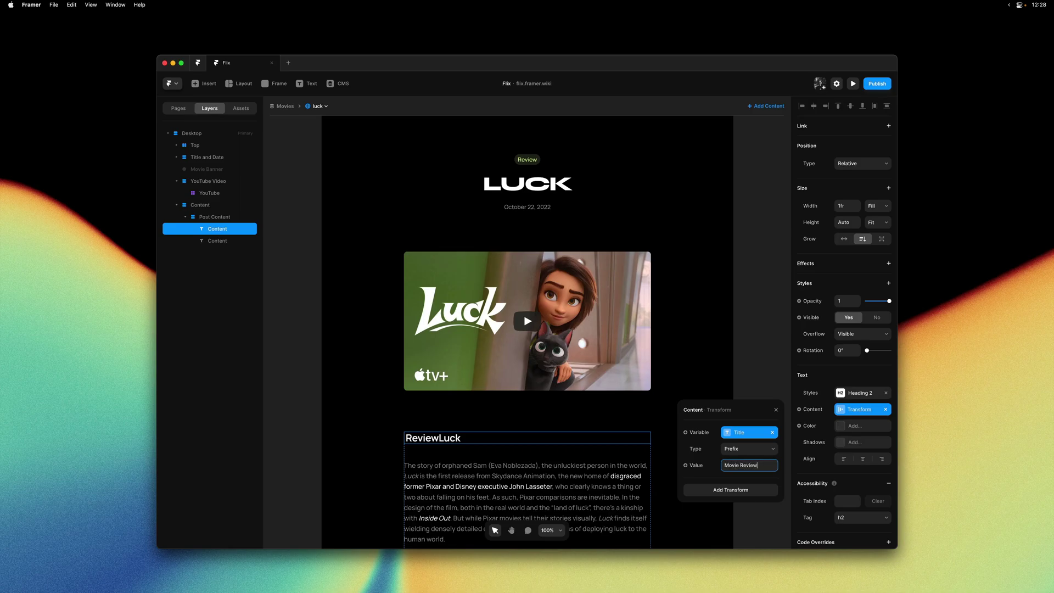
type(":")
- Switch the transform back to Suffix with the value 'Review'
left_click(745, 450)
left_click(747, 458)
left_click(763, 465)
type("Review")
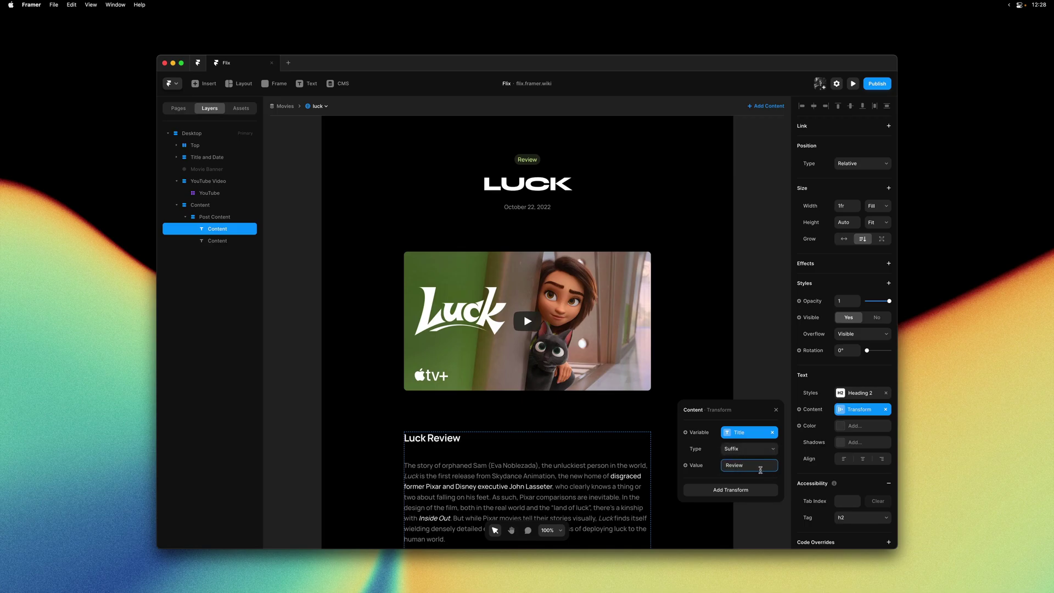
- Add a 'New:' Prefix transform to the heading, then remove it again
left_click(736, 491)
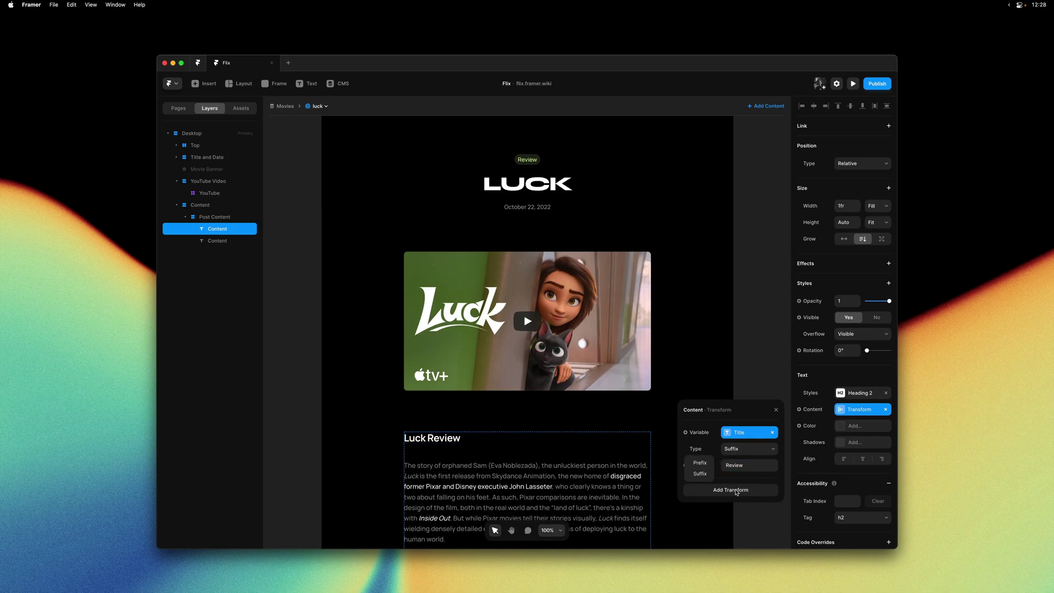
left_click(699, 463)
left_click(752, 506)
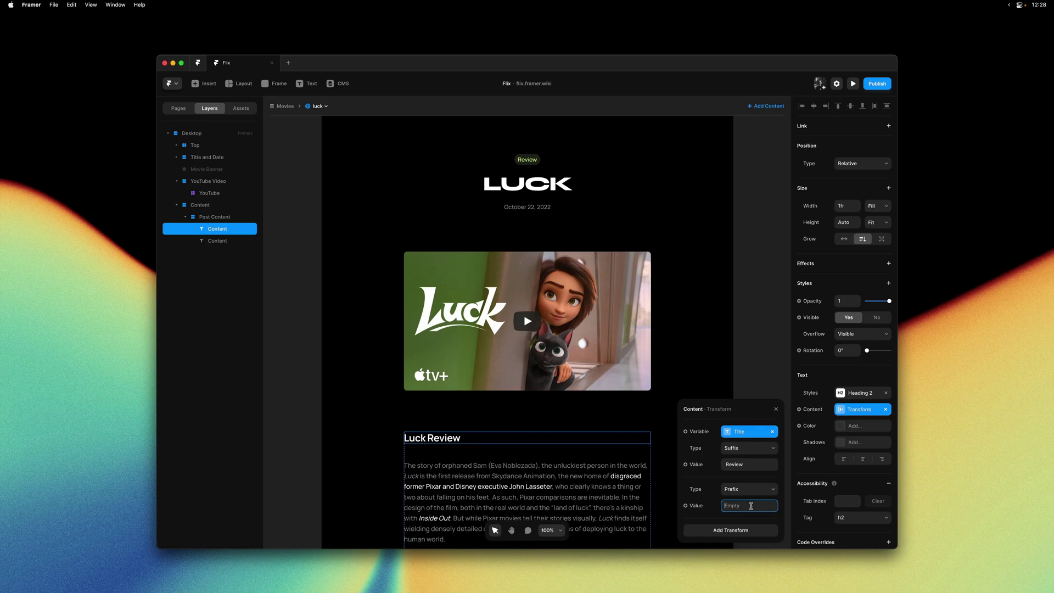
type("New:")
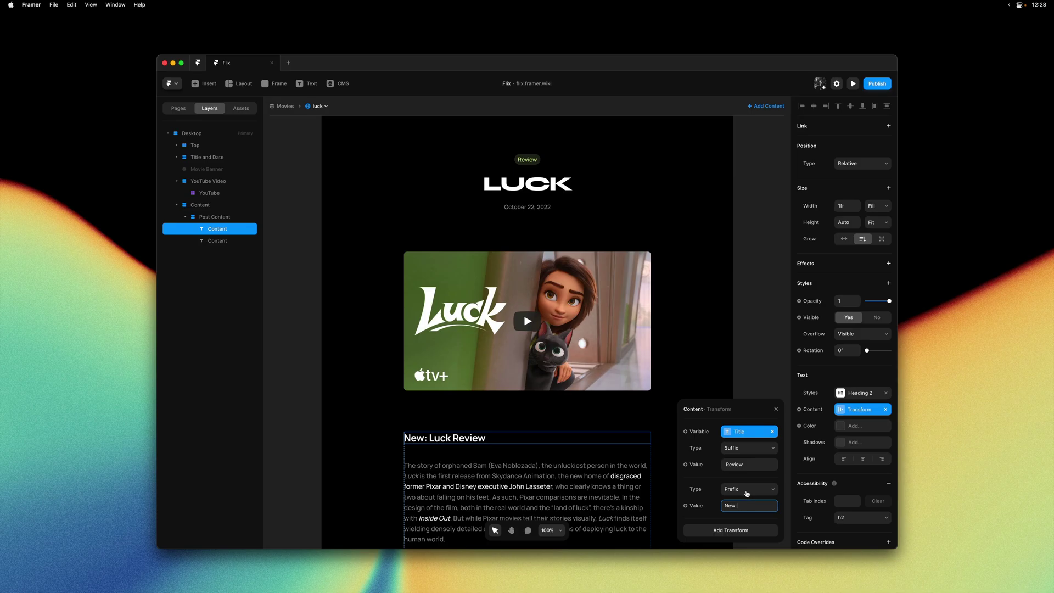
left_click(747, 493)
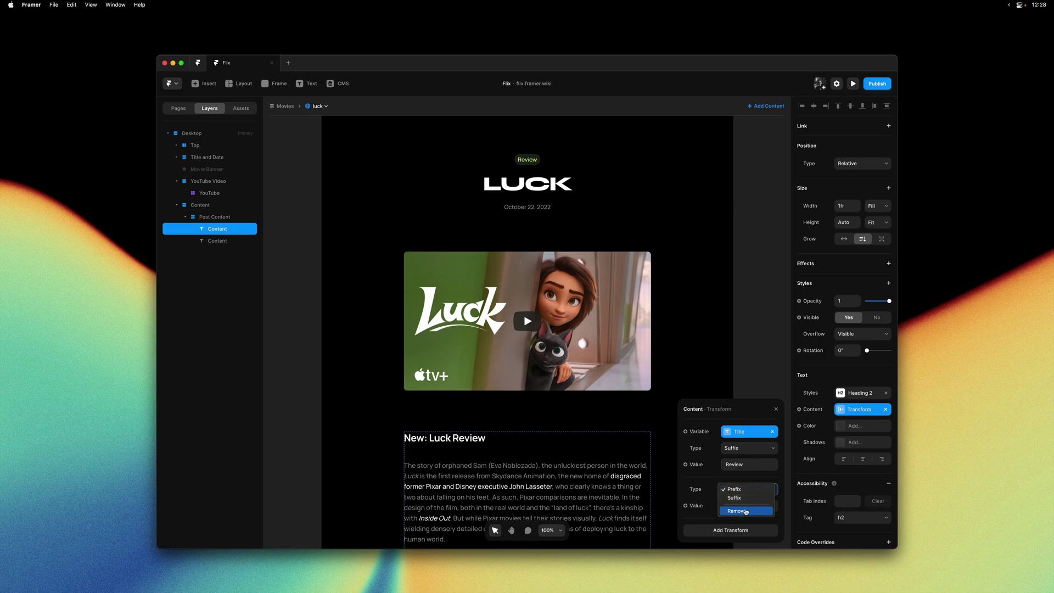
left_click(746, 512)
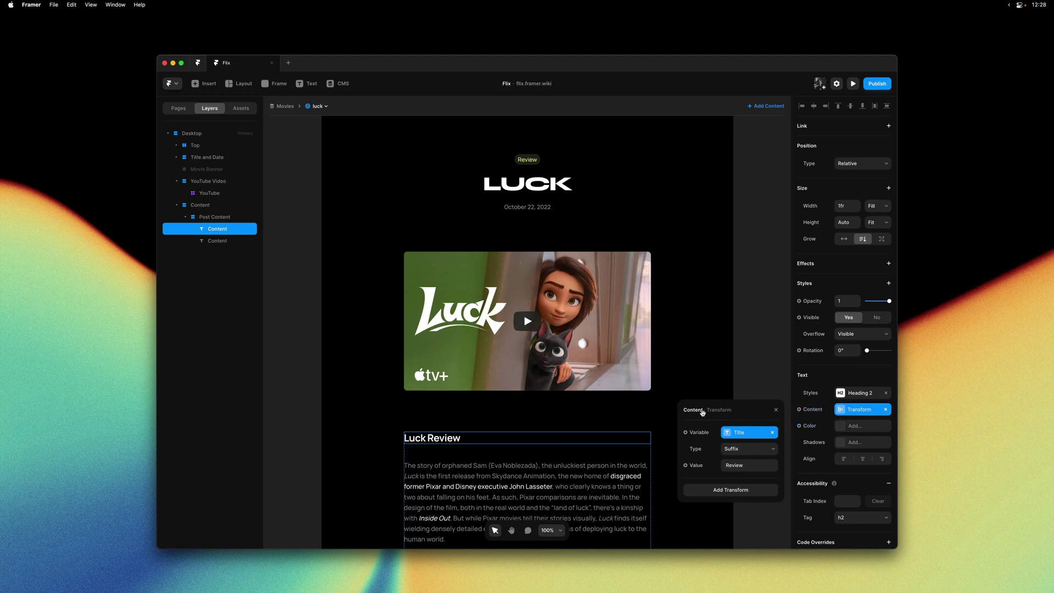
- Preview the Death On The Nile page, then The French Dispatch page, zoomed out to show its heading
left_click(750, 370)
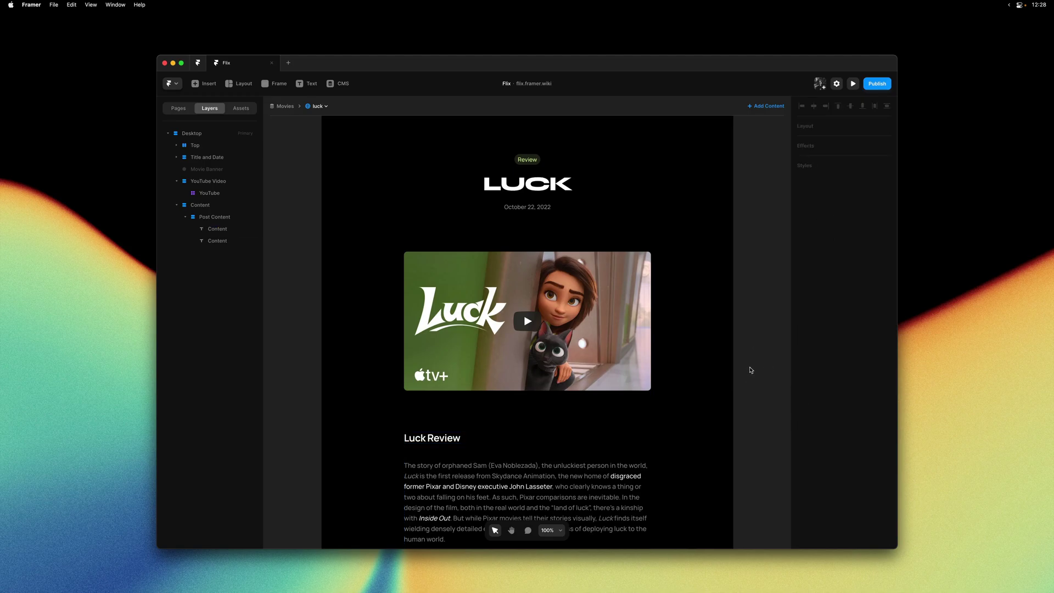
left_click(318, 107)
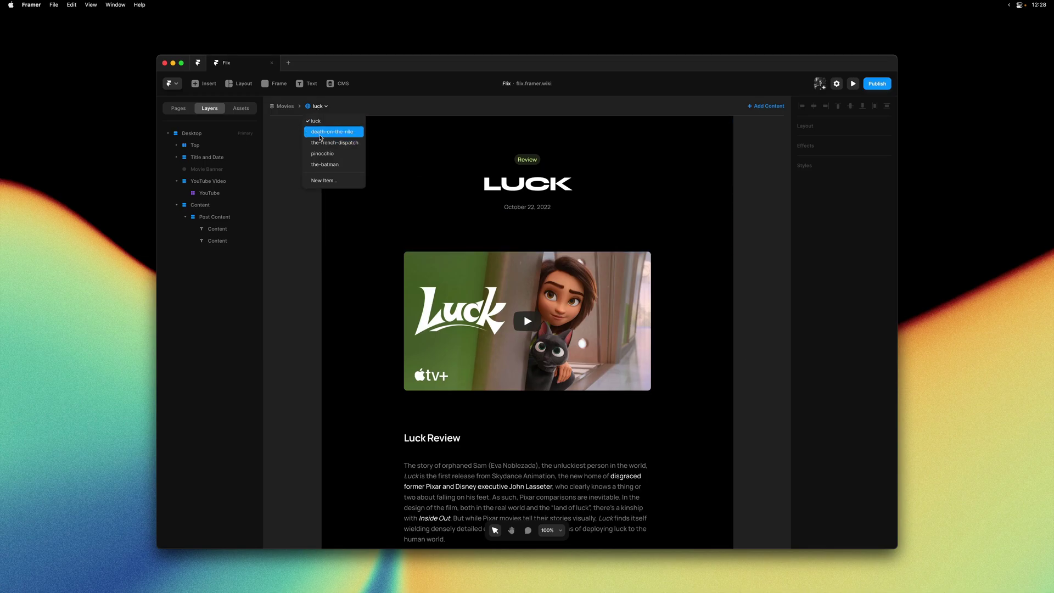
left_click(320, 132)
left_click(318, 108)
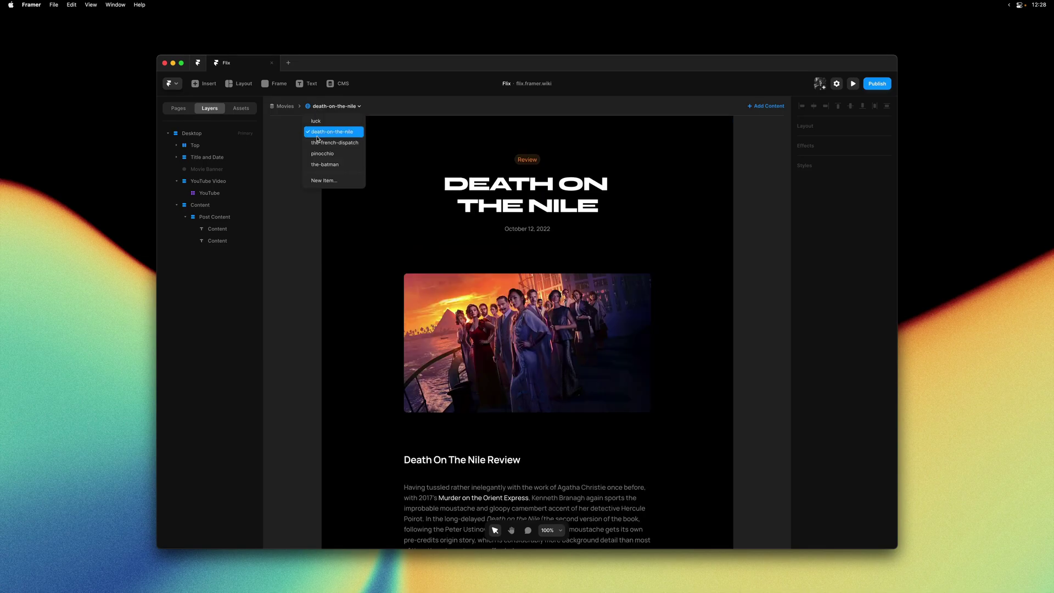
left_click(335, 142)
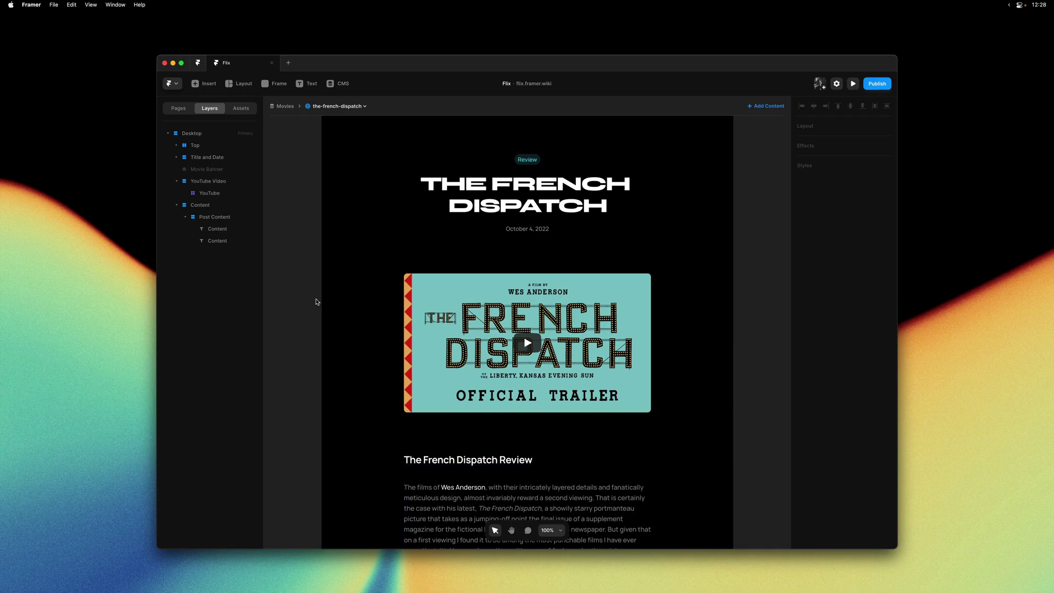
scroll(309, 285, "up", 1)
key("super+minus")
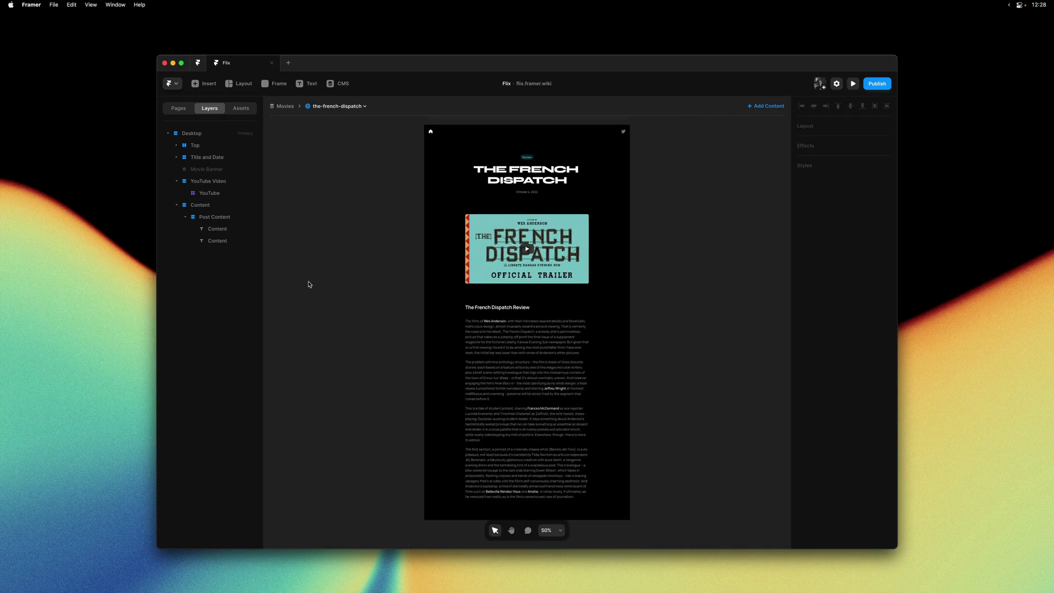
scroll(309, 285, "up", 2)
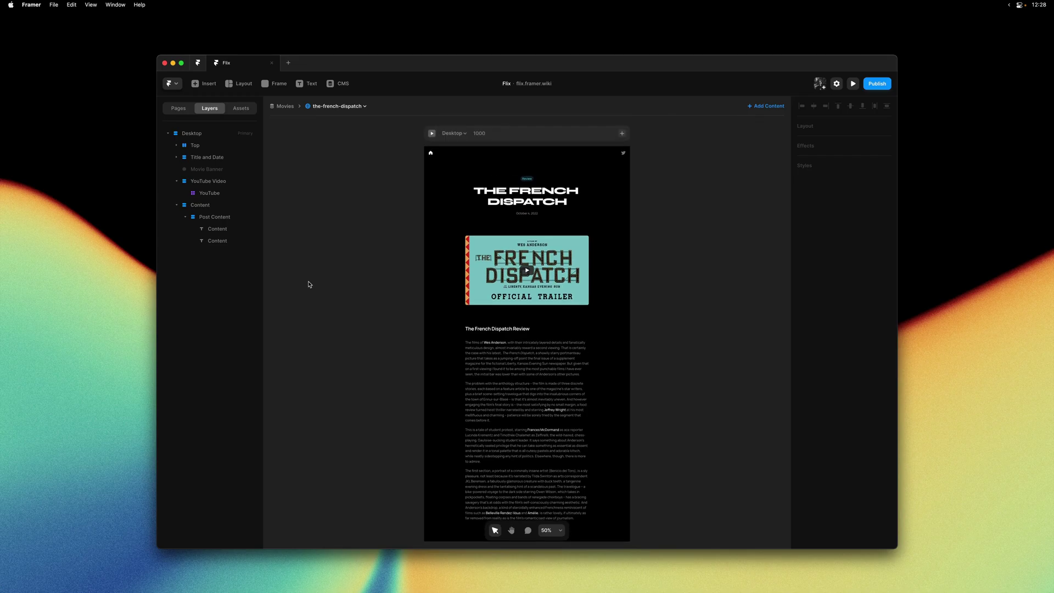
- Open the Home page and select the Badge layer inside the movie row
left_click(187, 110)
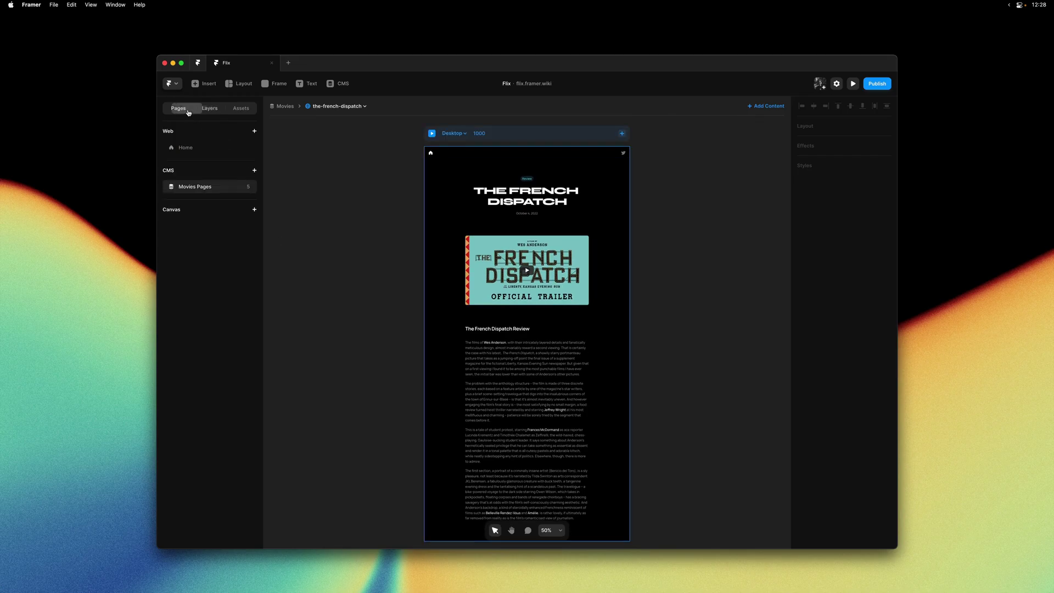
left_click(193, 150)
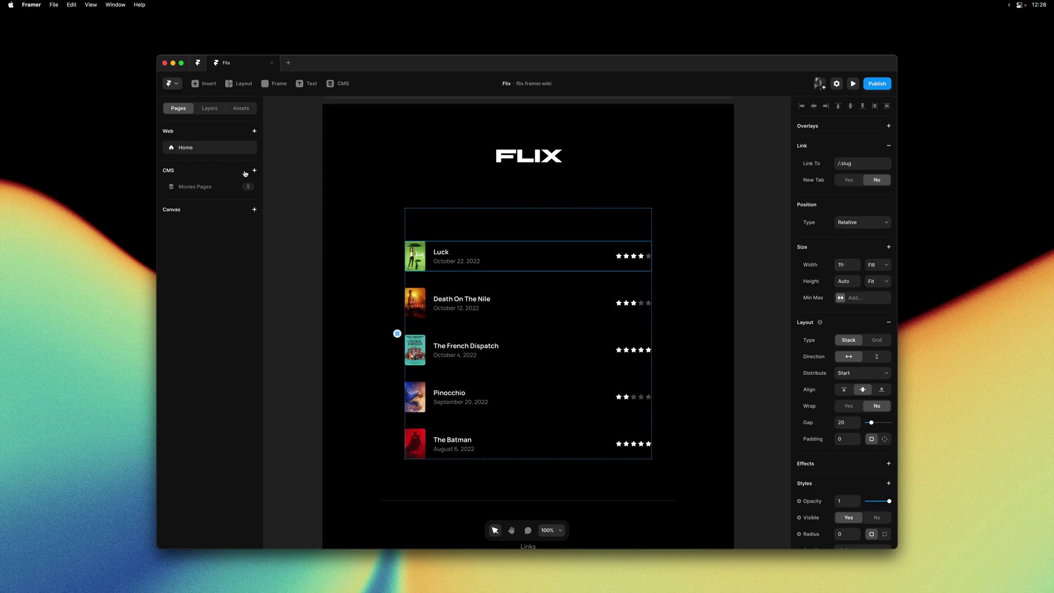
left_click(214, 108)
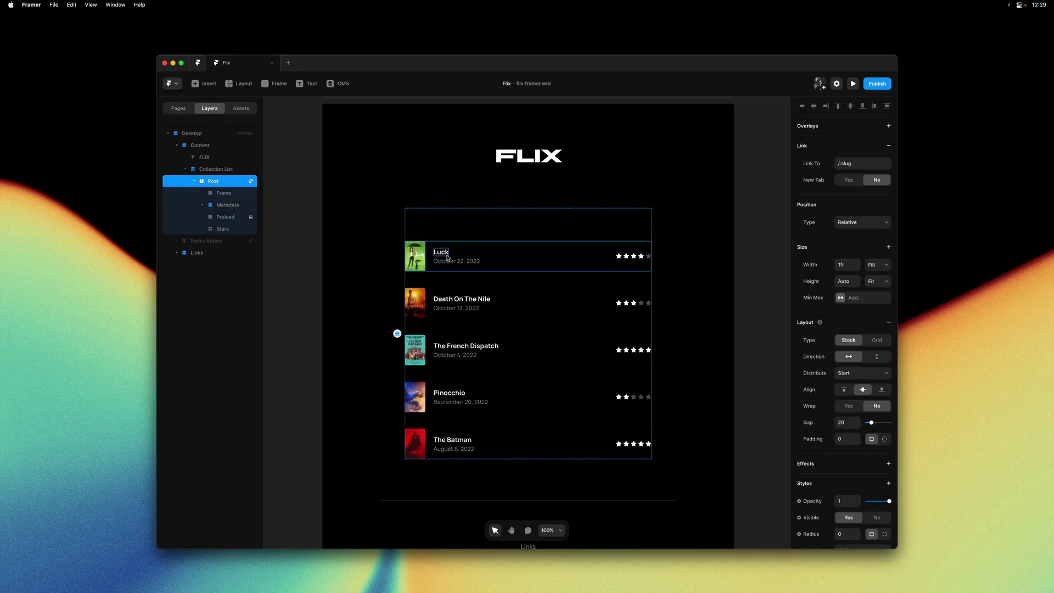
left_click(242, 240)
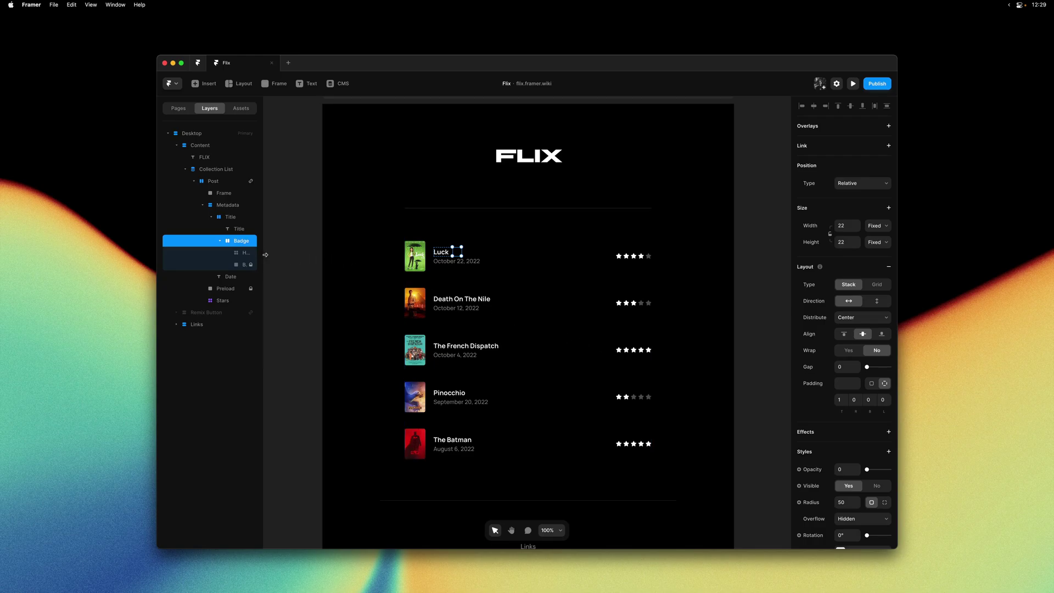
left_click_drag(265, 255, 286, 251)
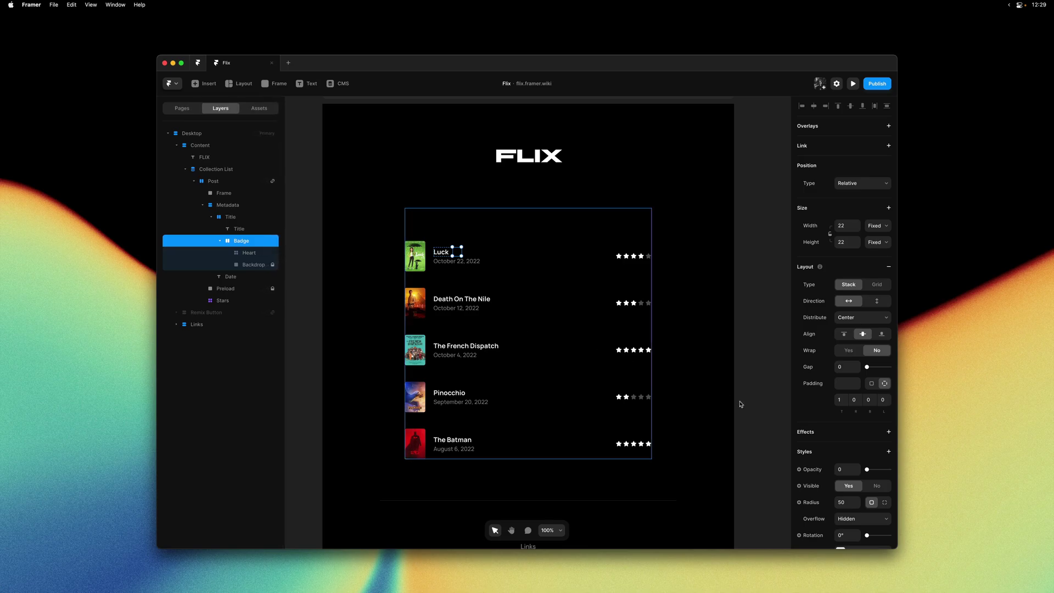
- Raise the Badge opacity from 0 to 1 so hearts show beside every title
left_click_drag(867, 470, 893, 472)
left_click(773, 445)
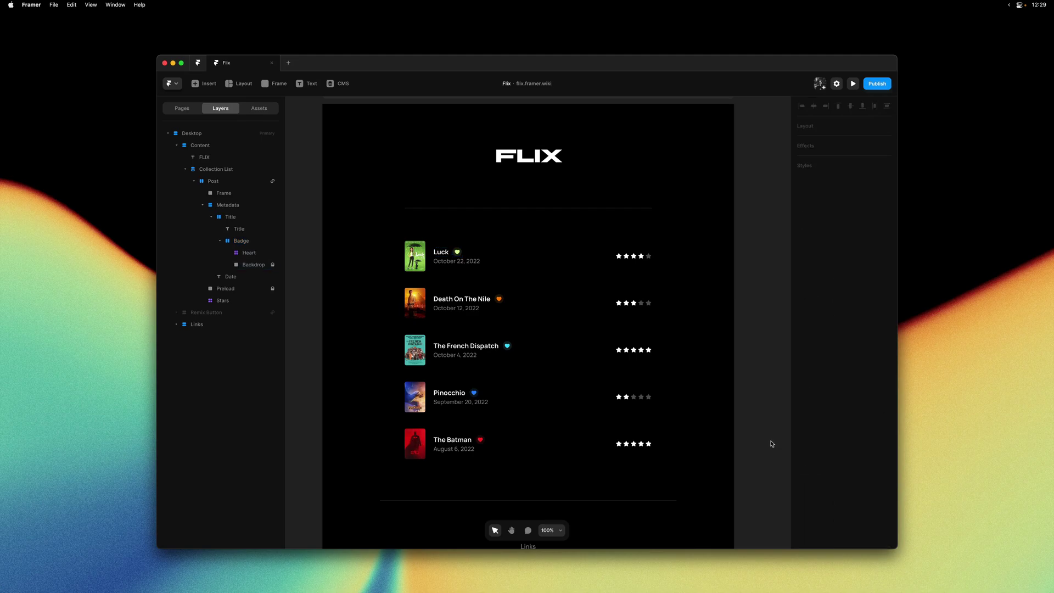
scroll(537, 336, "up", 3)
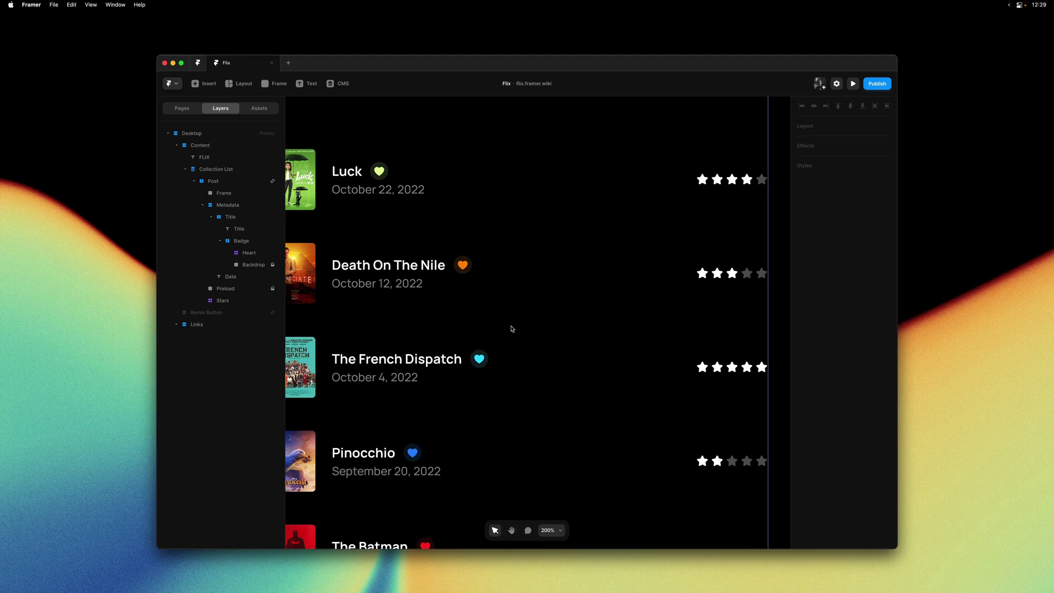
key("shift+0")
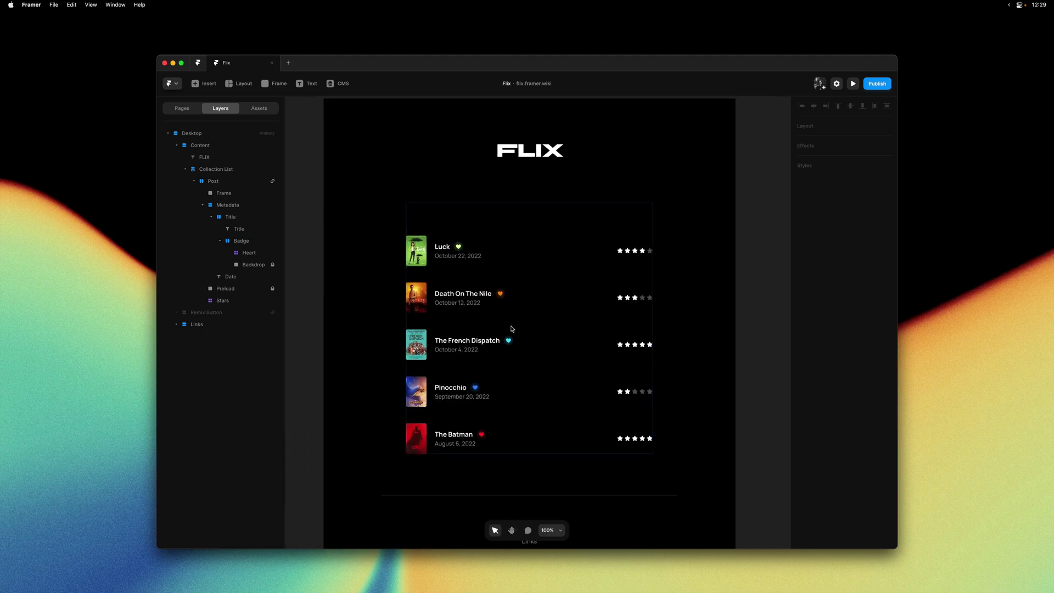
- Tie the heart badge's Visible property to the movie's Rating field with an Equals comparison
left_click(461, 252)
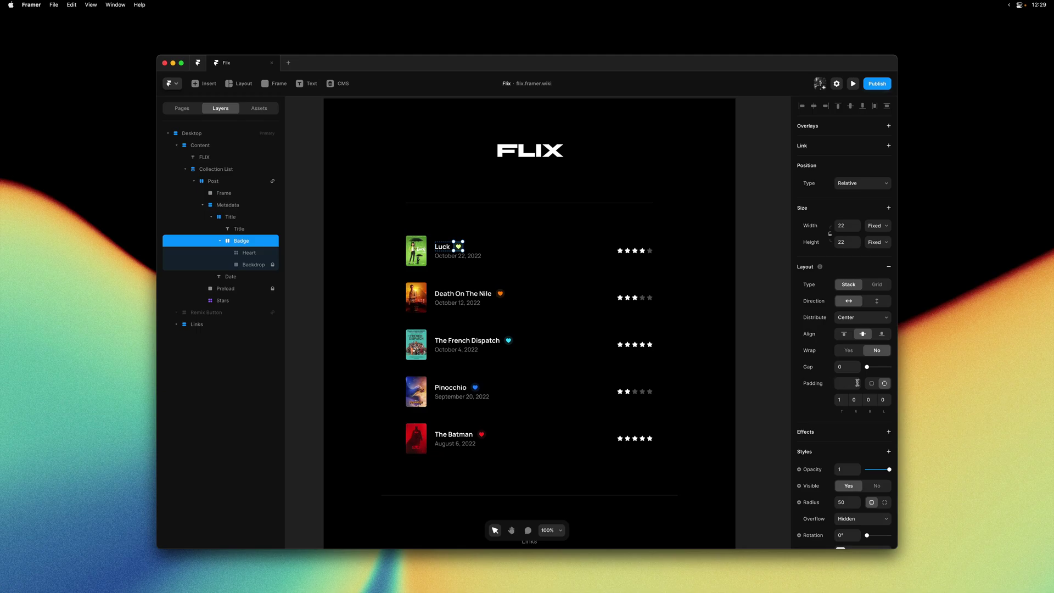
scroll(866, 381, "down", 2)
scroll(866, 381, "down", 4)
scroll(866, 382, "down", 1)
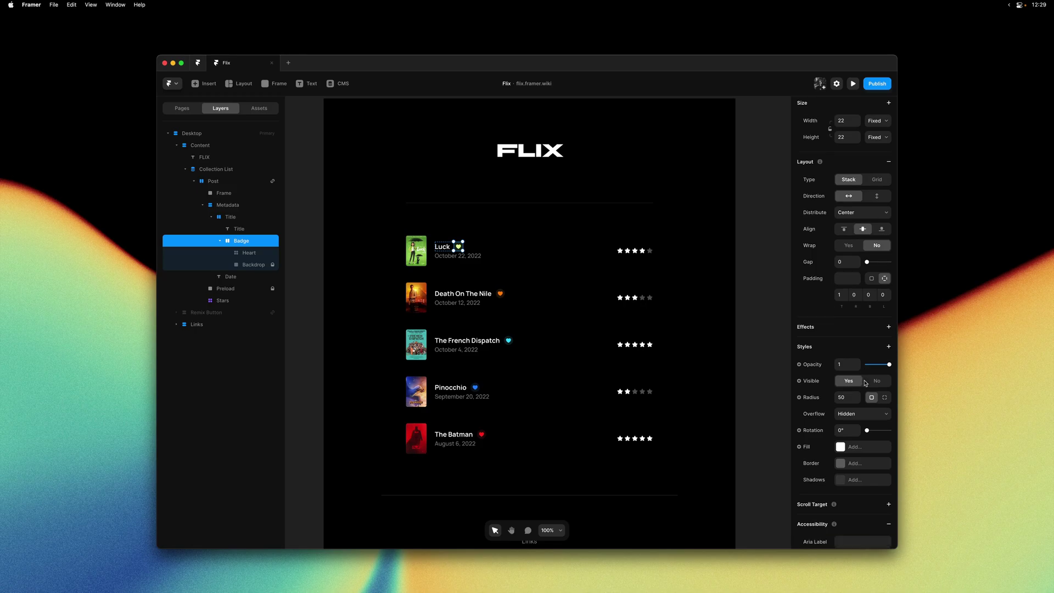
left_click(816, 382)
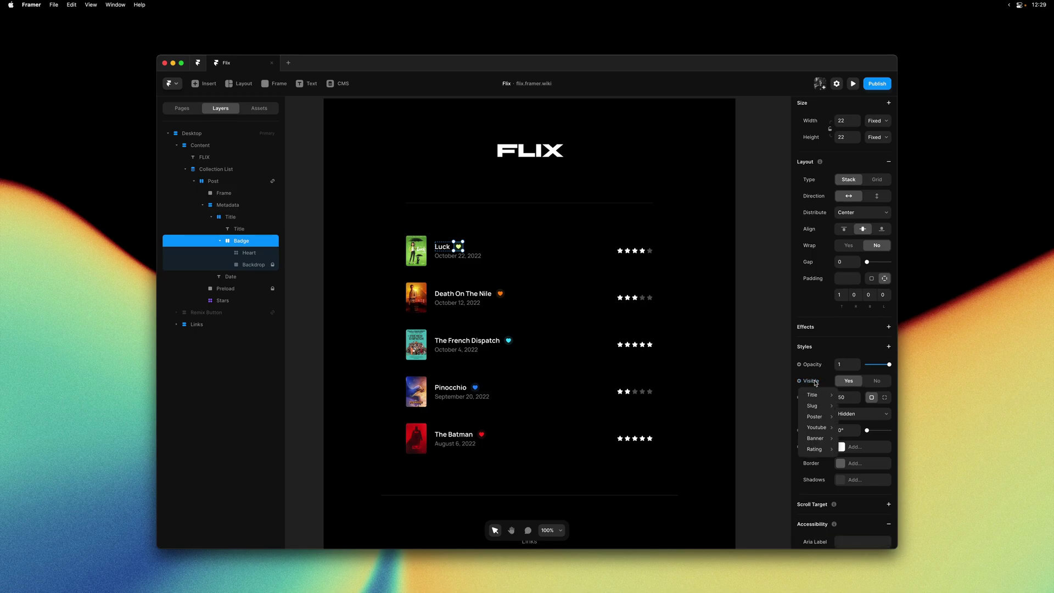
mouse_move(808, 448)
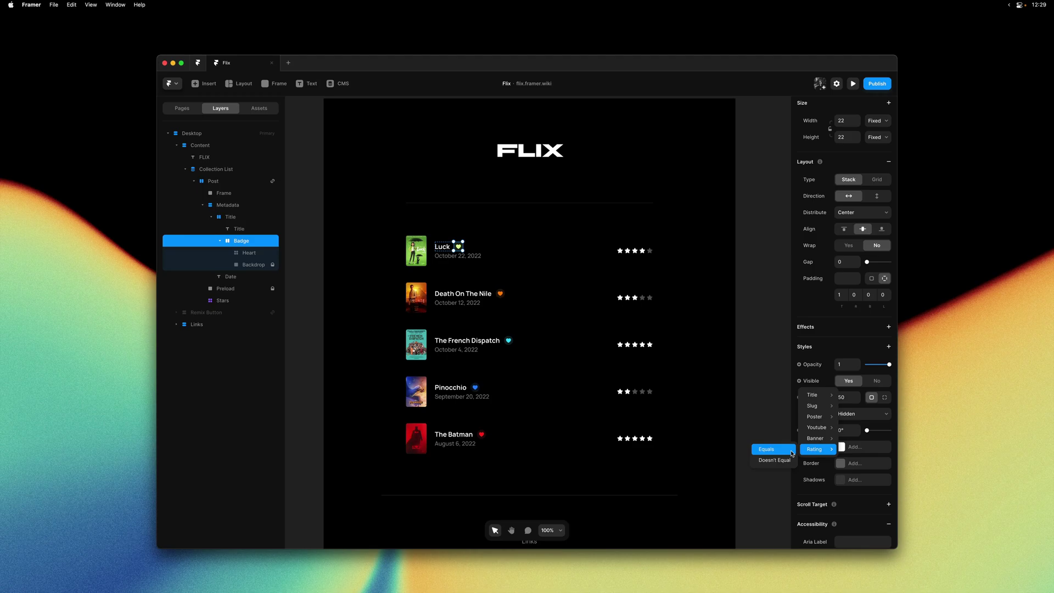
- Show the badge only when Rating equals 5
left_click(793, 454)
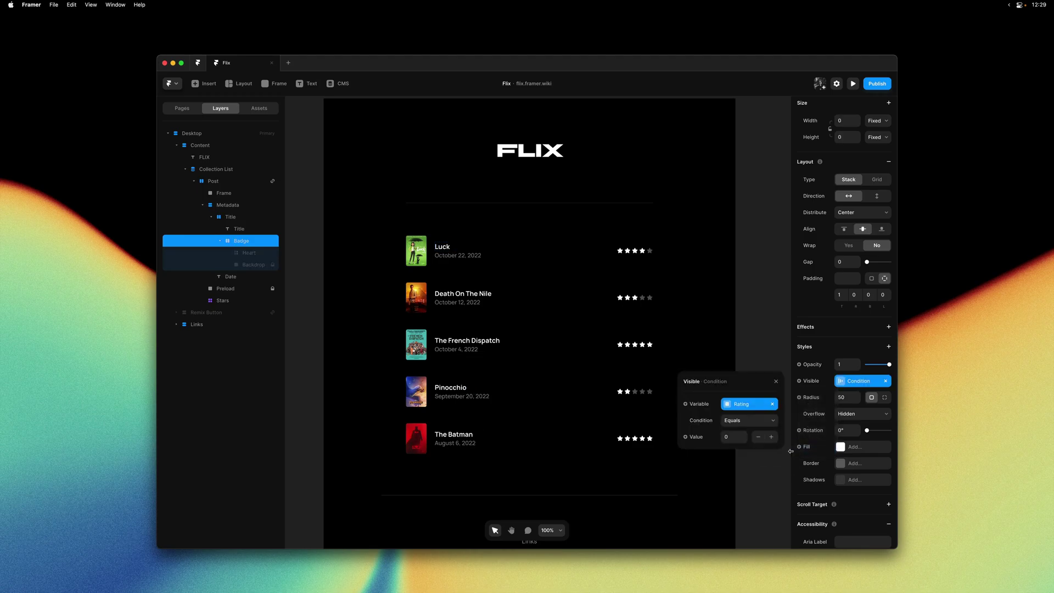
left_click(772, 438)
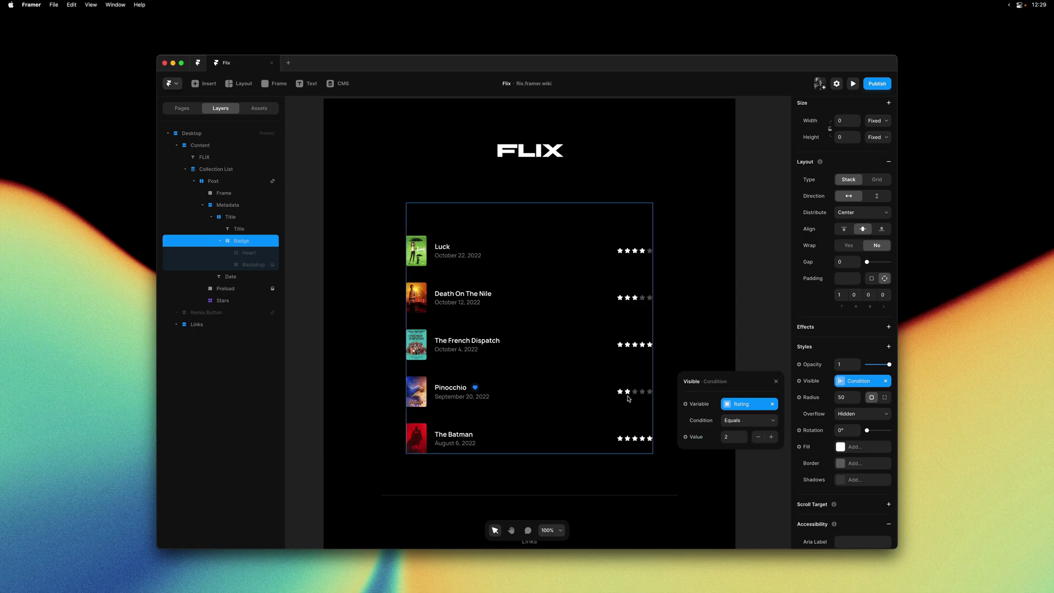
left_click(772, 437)
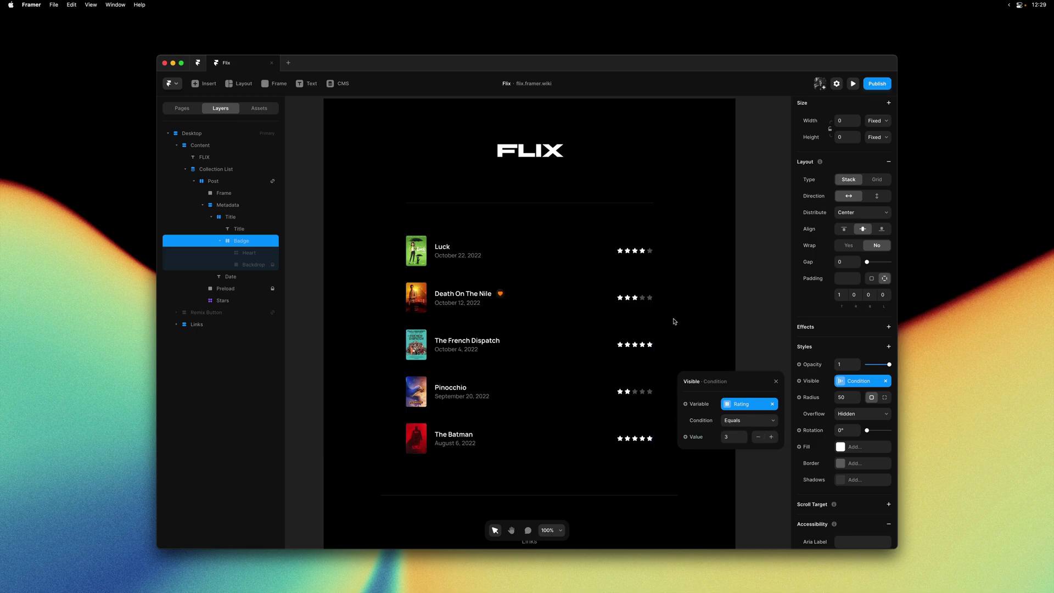
left_click(772, 438)
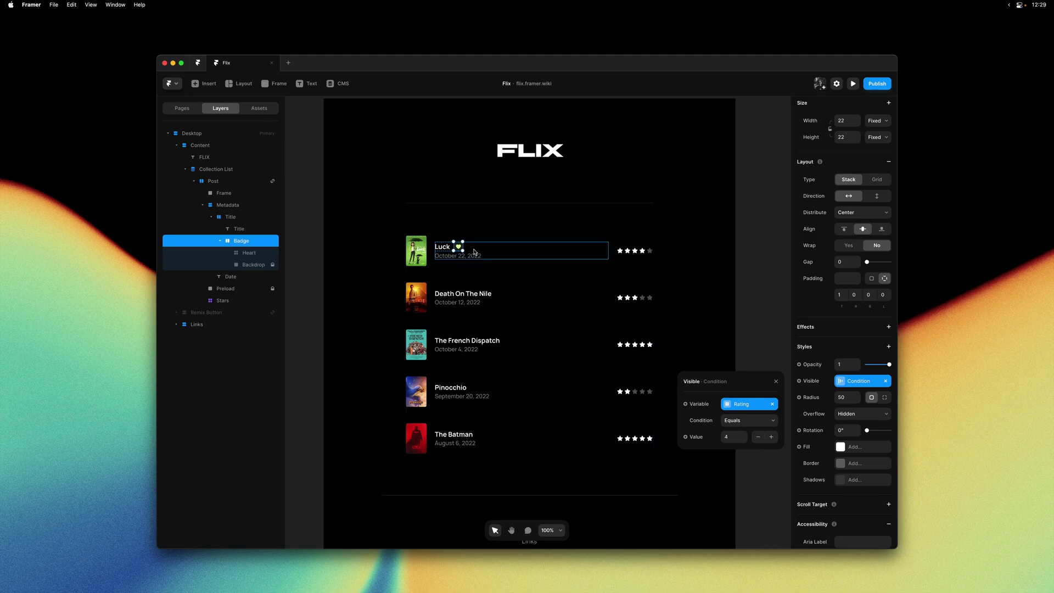
left_click(772, 438)
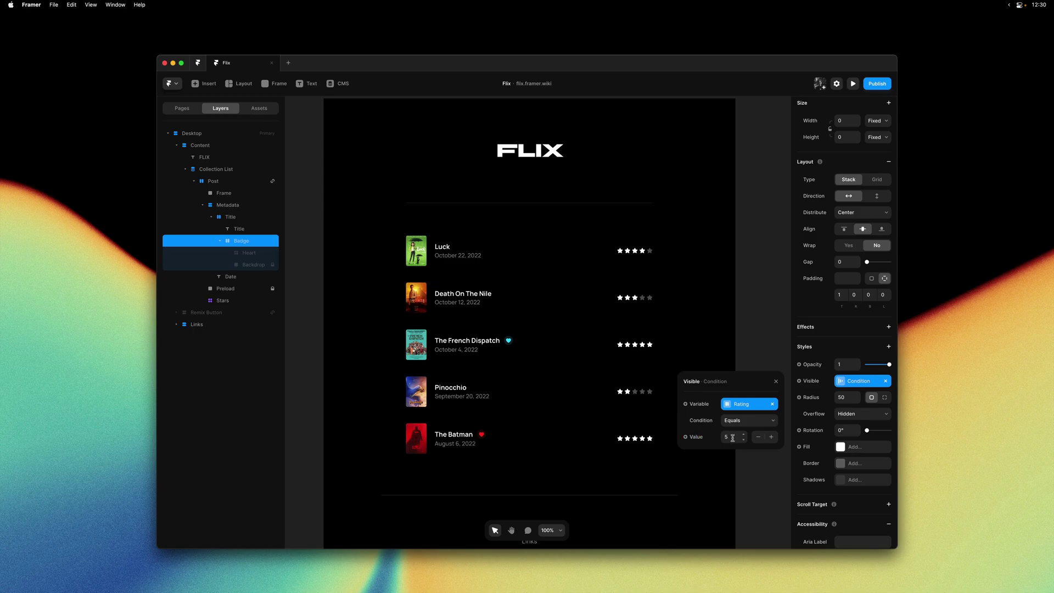
left_click(767, 329)
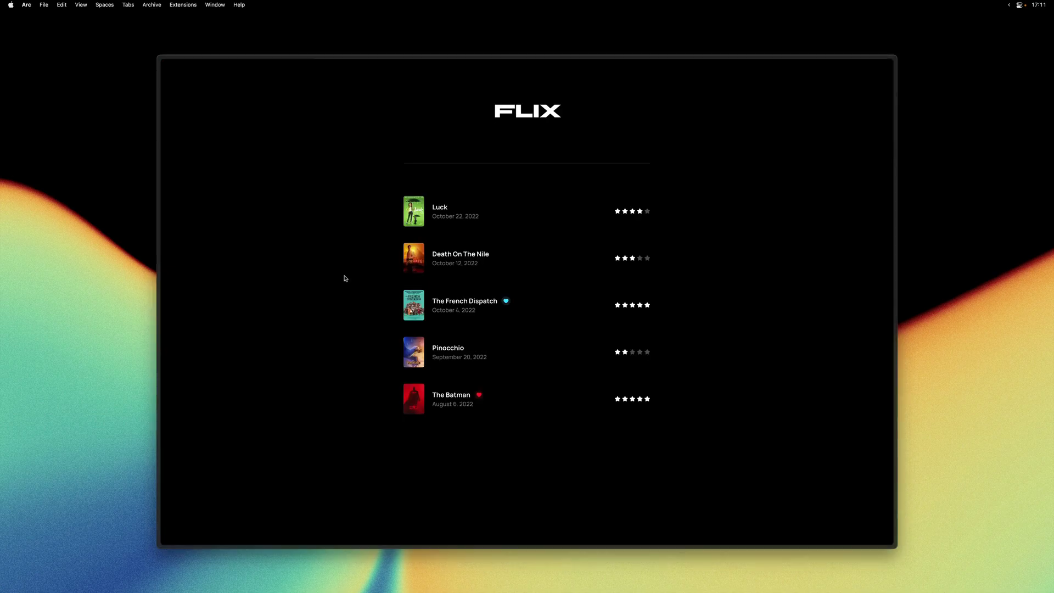
- On the live site, visit the Luck and Death On The Nile reviews, then The French Dispatch review
left_click(497, 217)
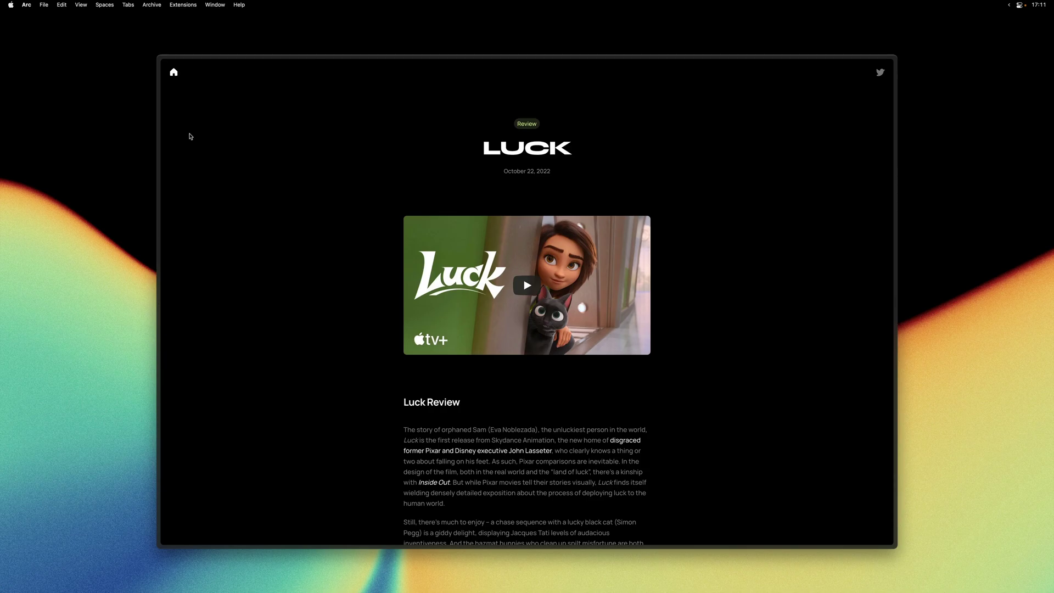
left_click(174, 73)
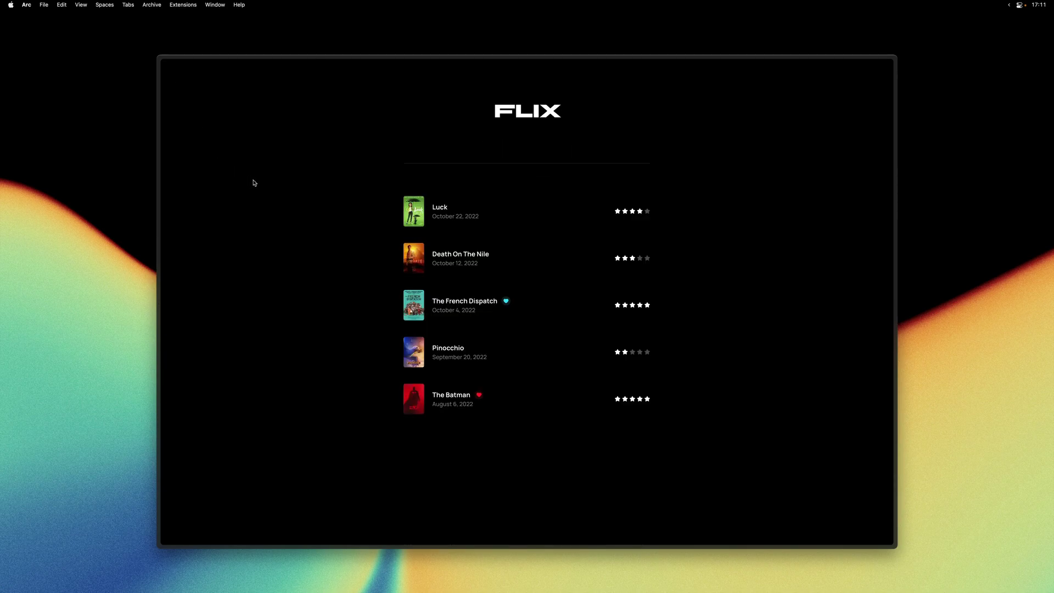
left_click(448, 258)
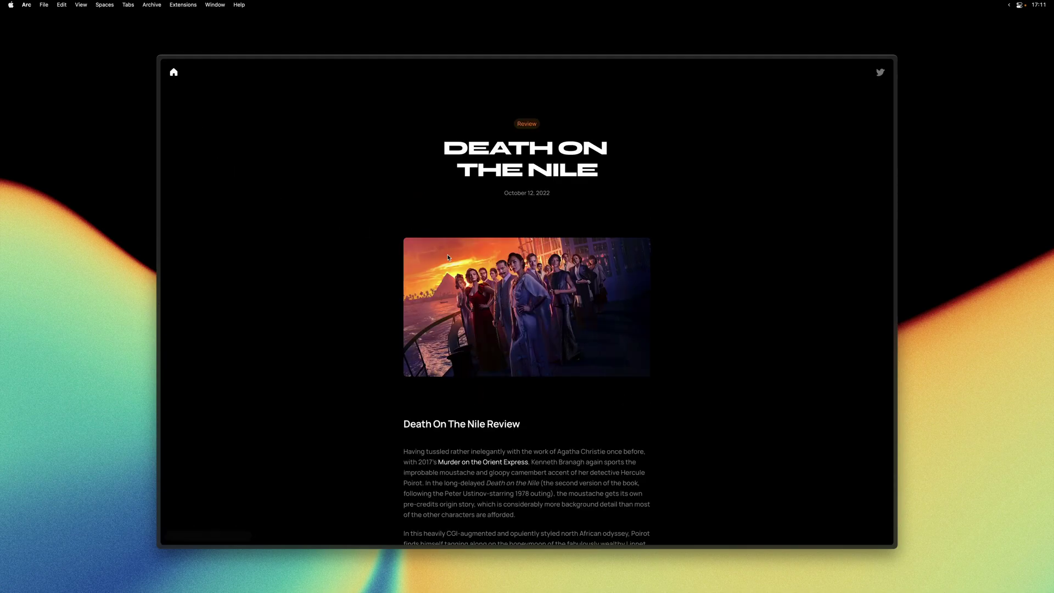
left_click(174, 74)
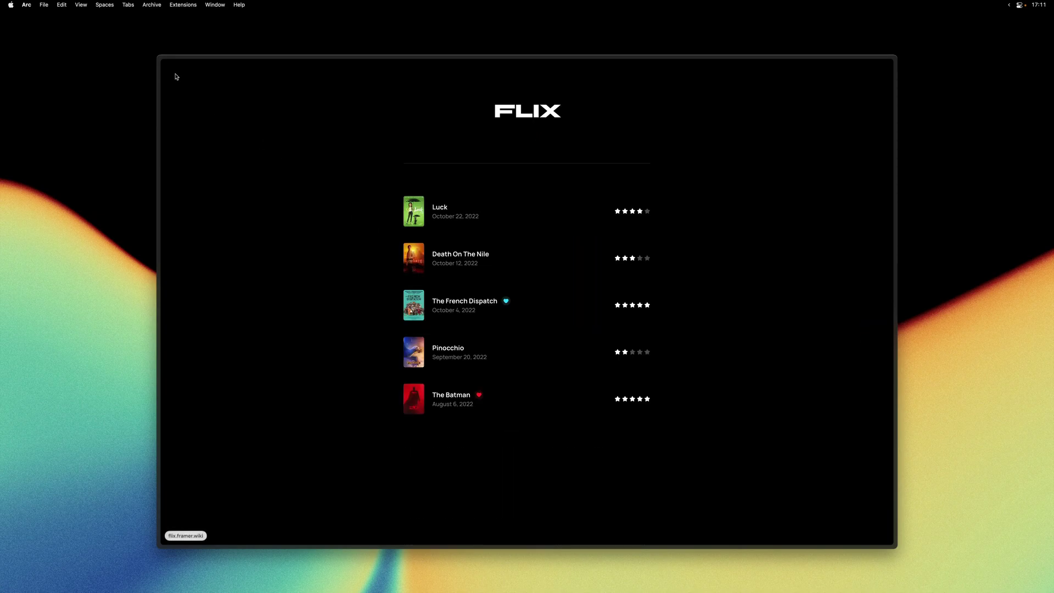
left_click(455, 302)
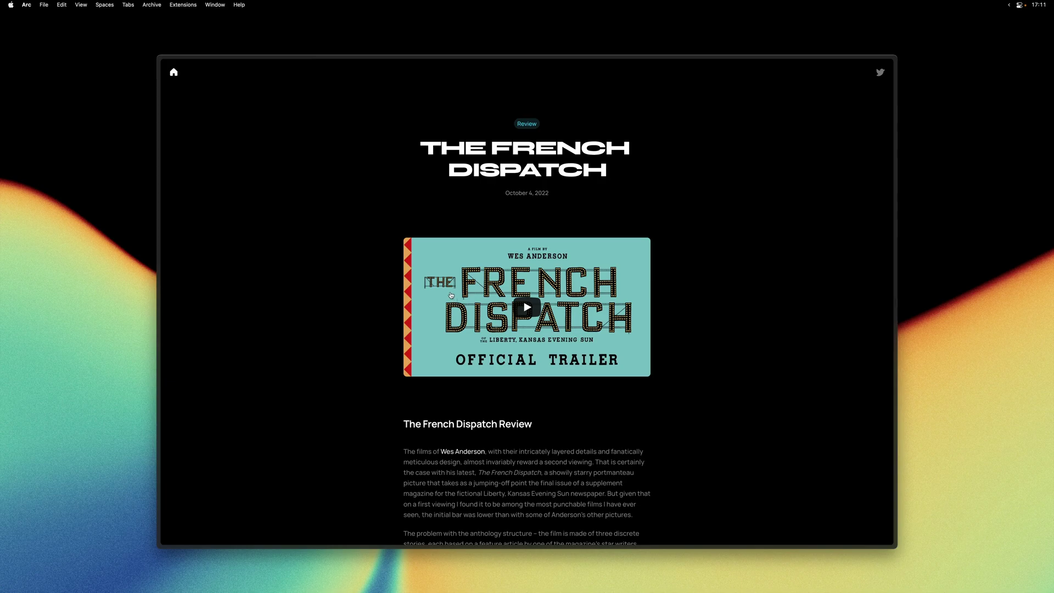